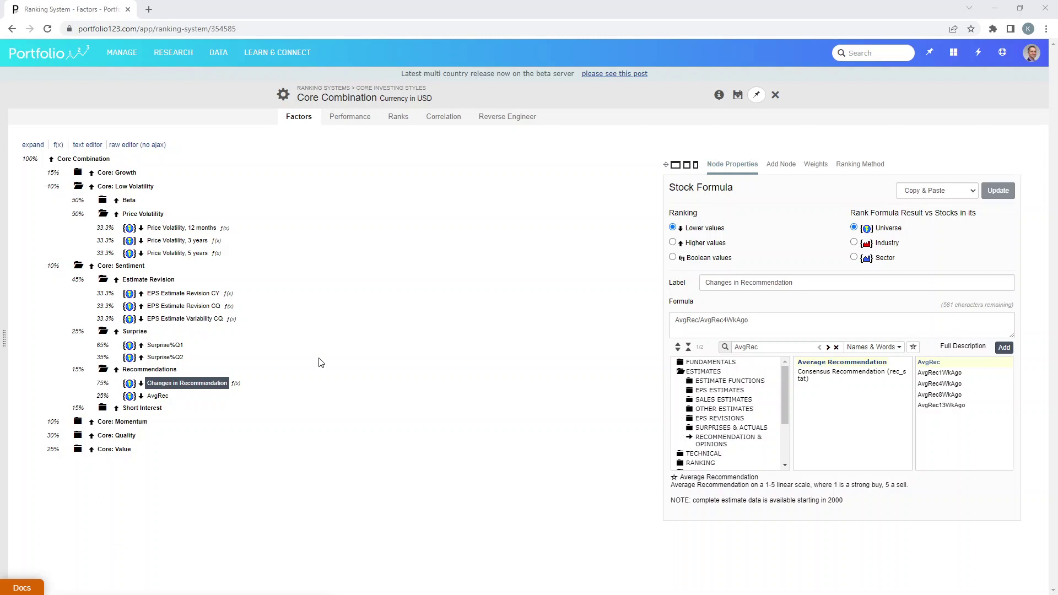
Start a new personal copy and replace the name's '- Copy' ending with the owner's name
click(737, 95)
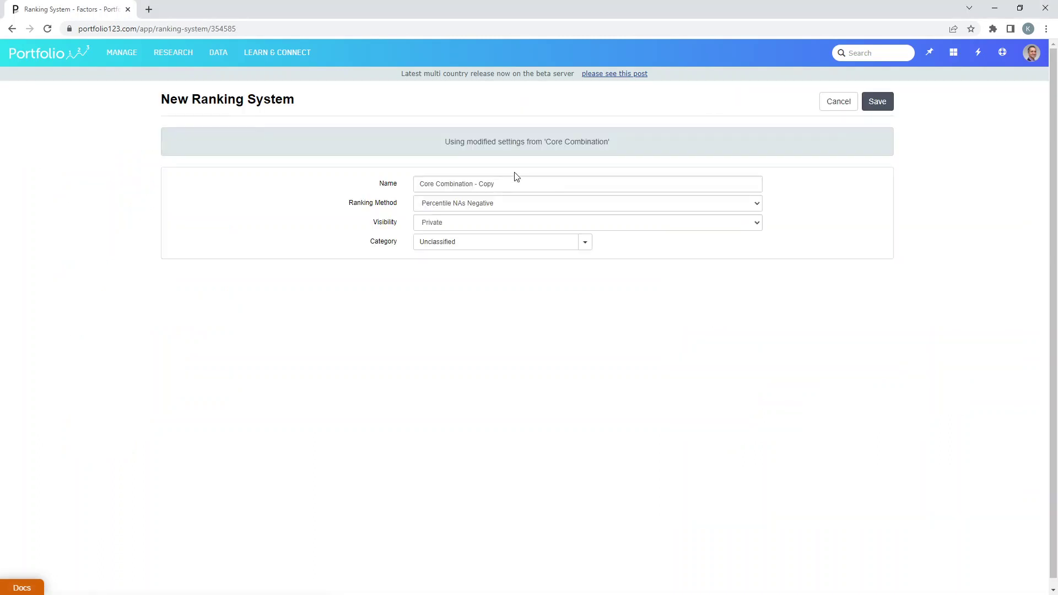
drag(515, 183, 472, 187)
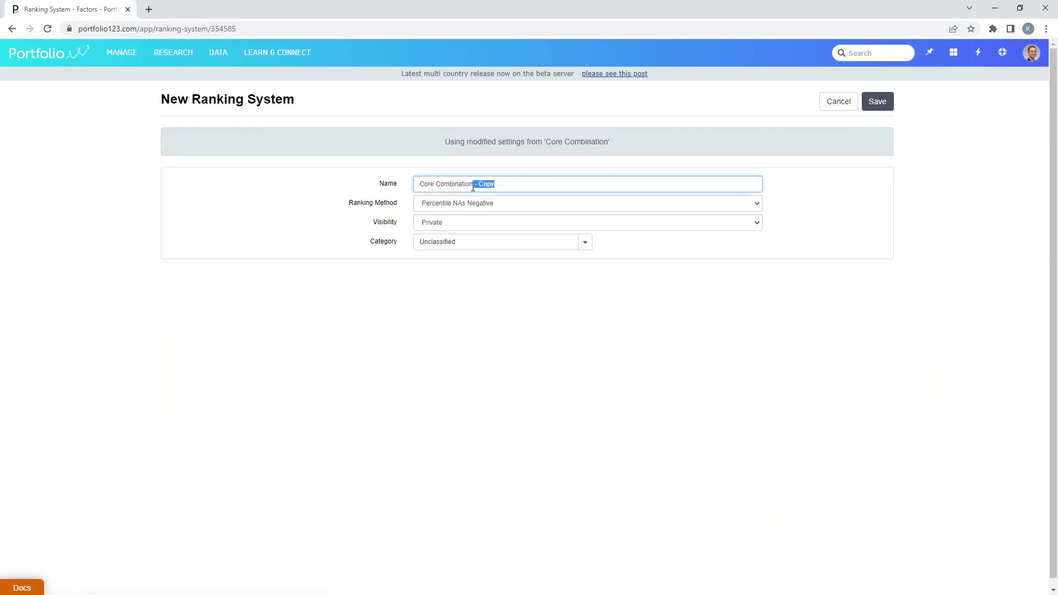
text(Kurtis Hemmerling)
Try the ranking methods, including Percentile NAs Neutral, and settle on Percentile NAs Negative
click(469, 207)
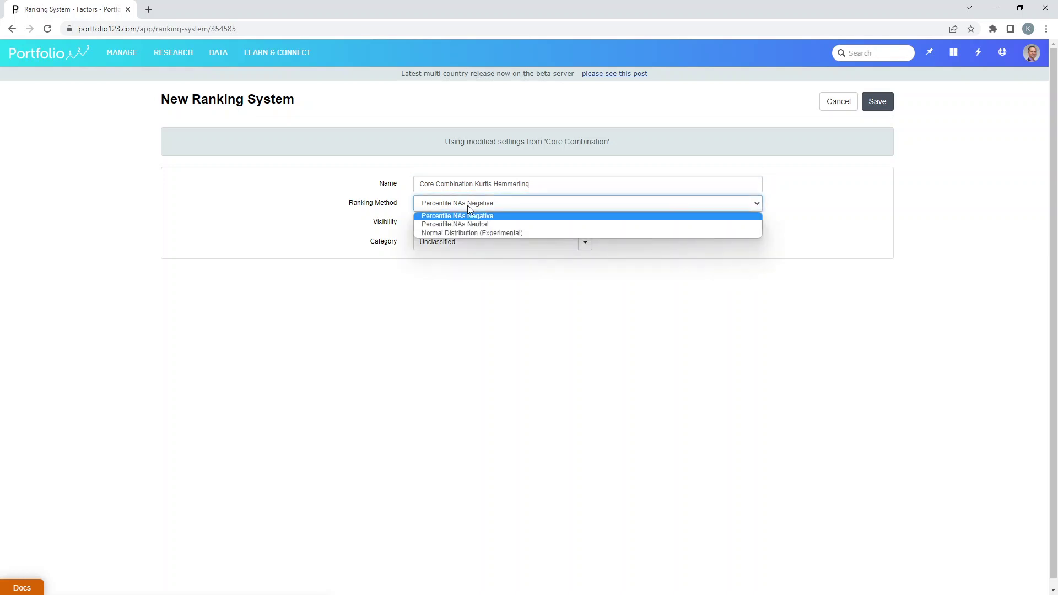
click(491, 212)
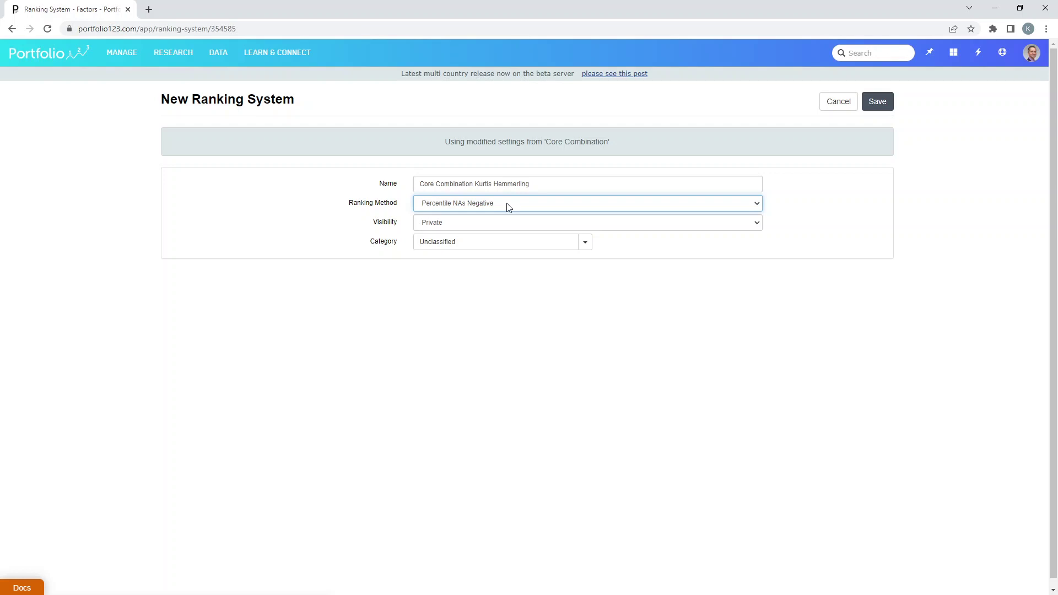
click(508, 205)
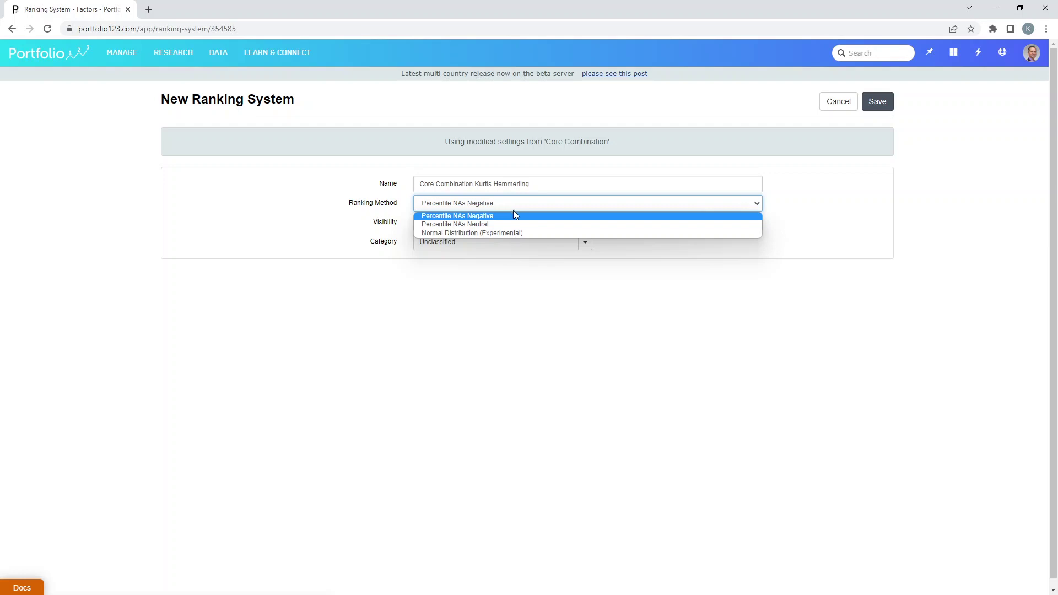
click(504, 223)
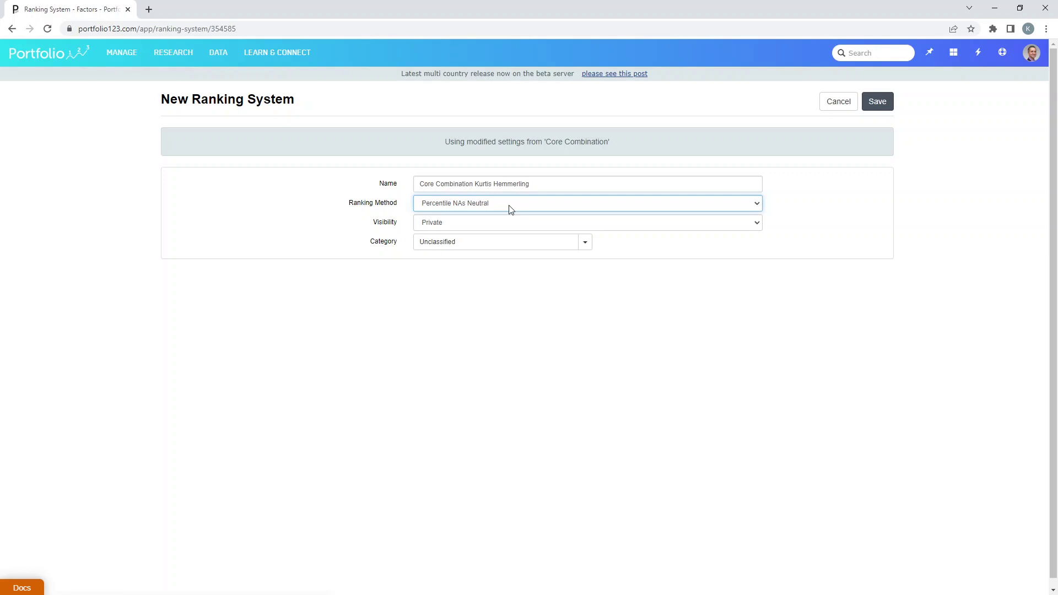
click(485, 206)
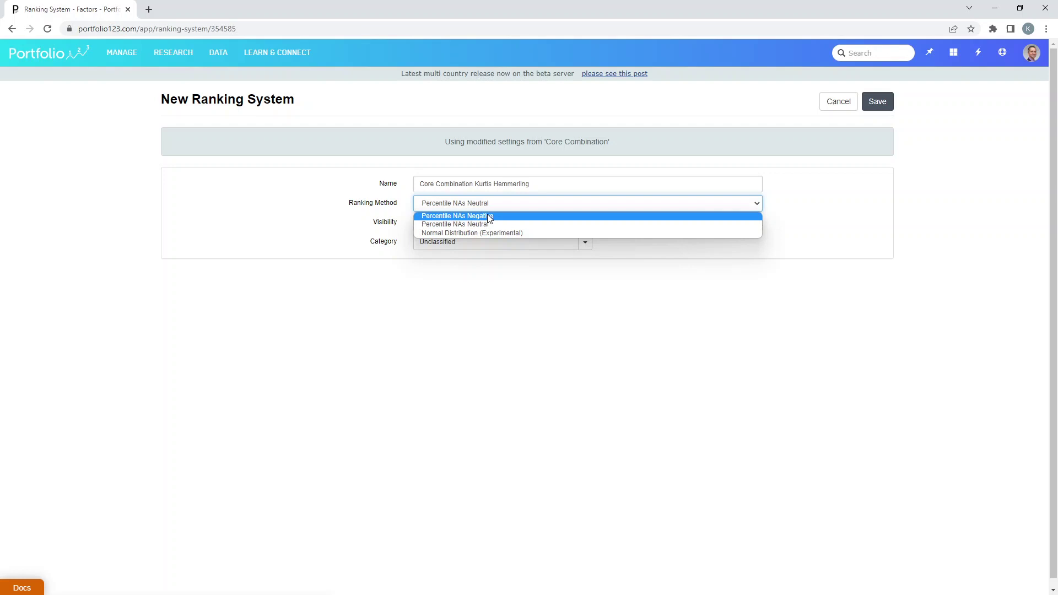
click(489, 216)
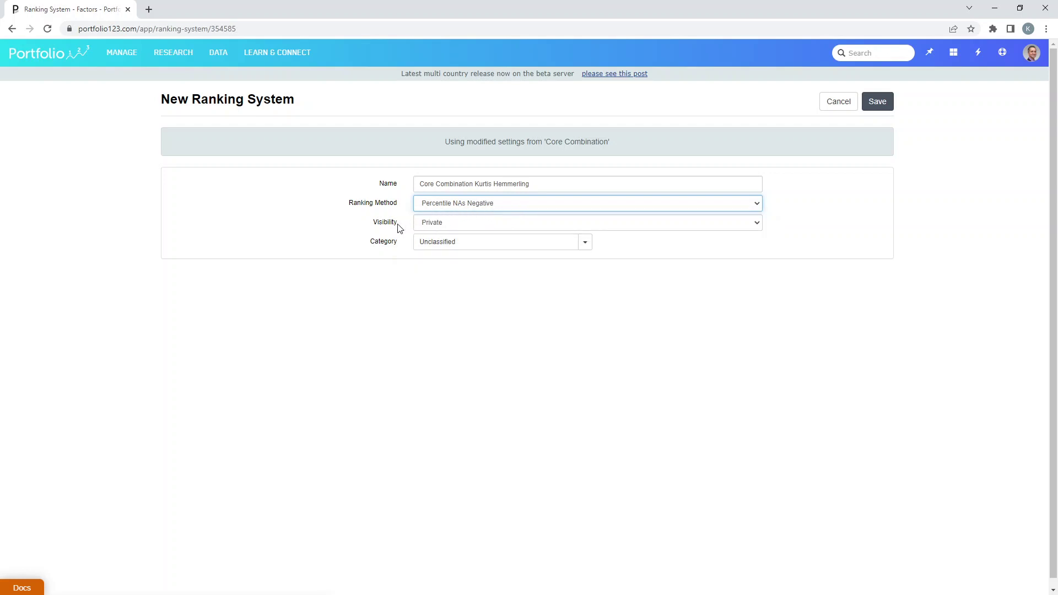
Create the copy, clear all top-level node weights to zero and save
click(877, 104)
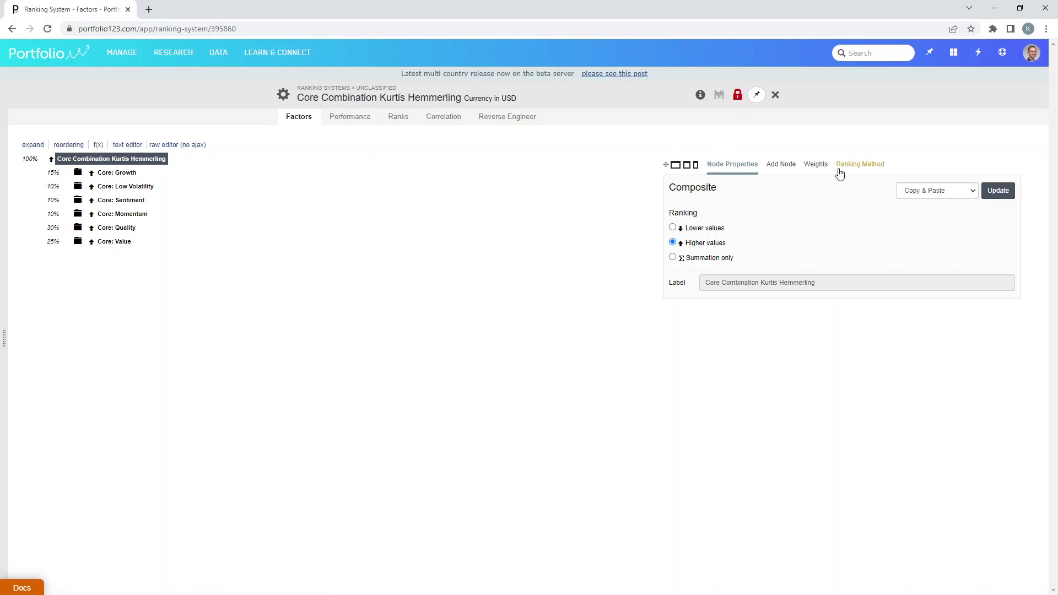
click(817, 168)
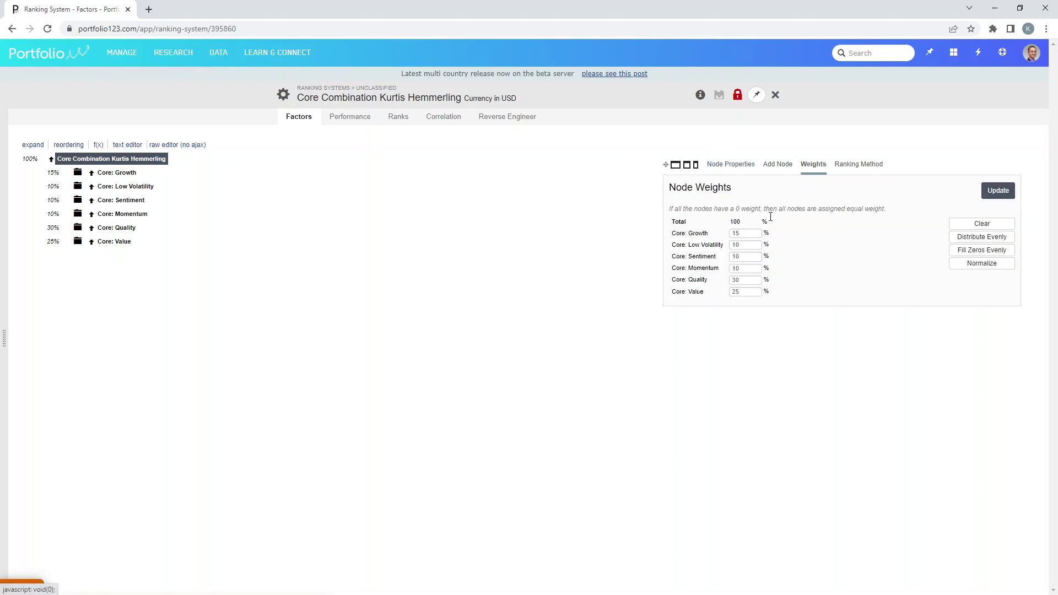
click(970, 223)
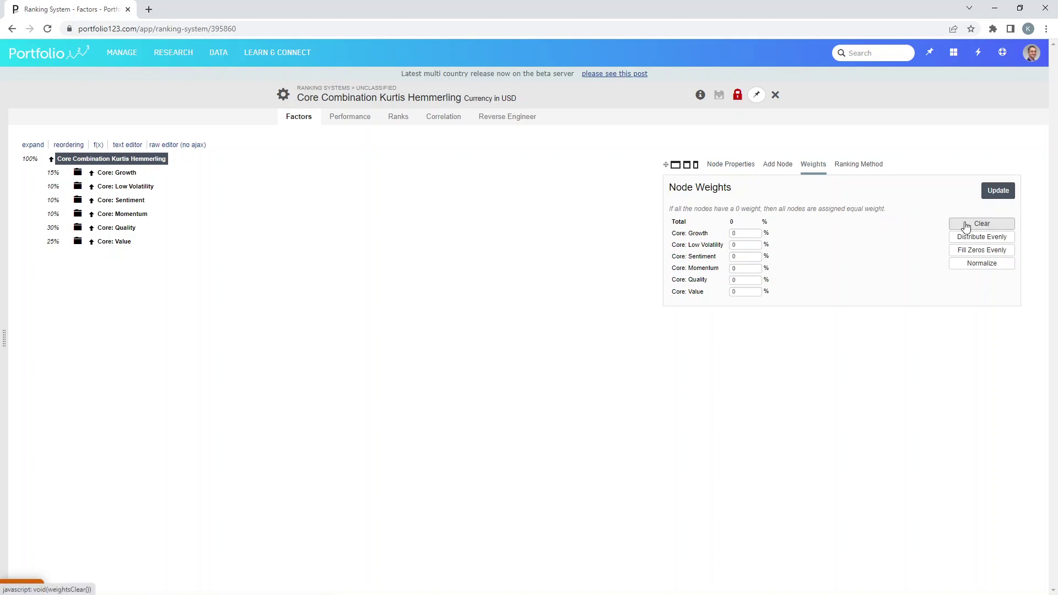
click(1001, 193)
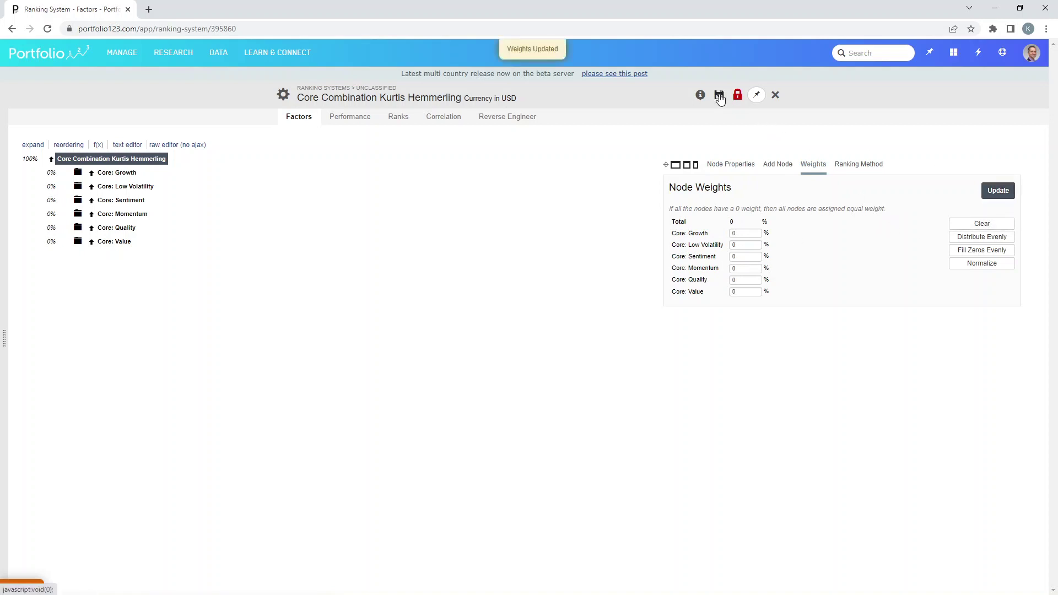
click(720, 97)
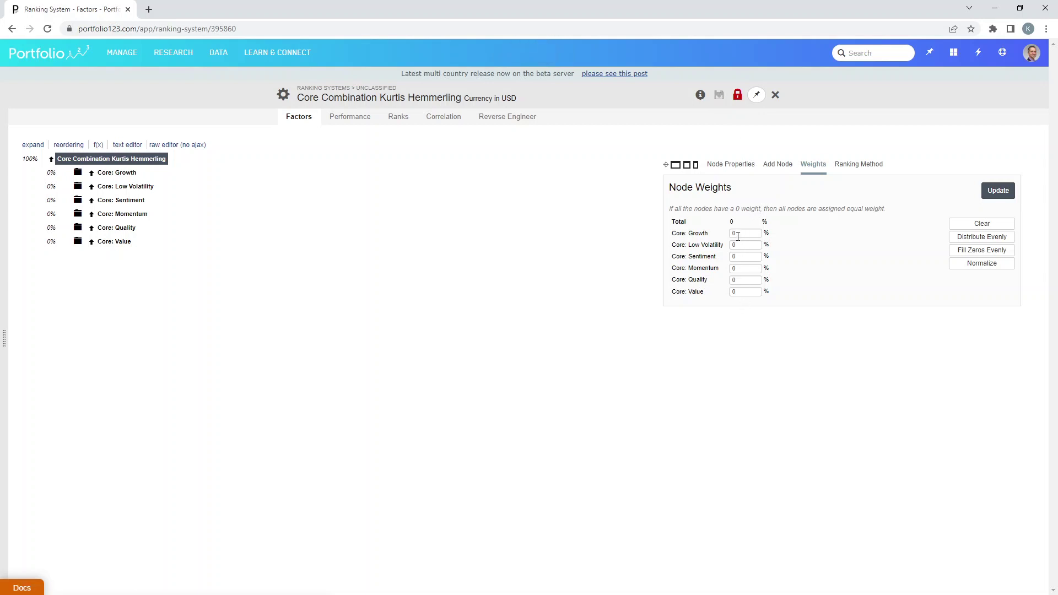
Distribute weight evenly at 16.67% per node, apply it and save
click(982, 240)
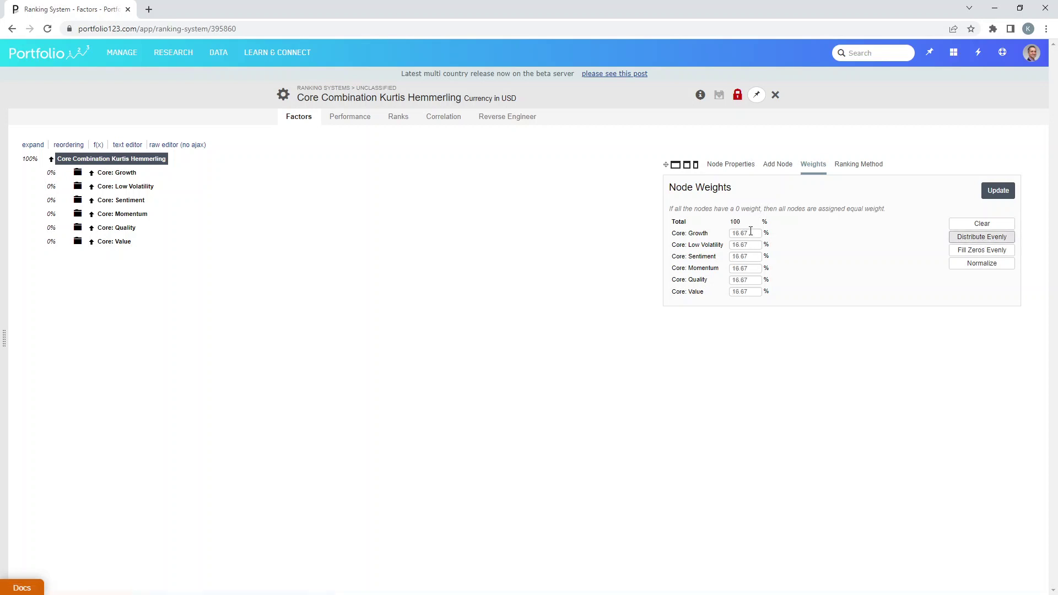
click(994, 191)
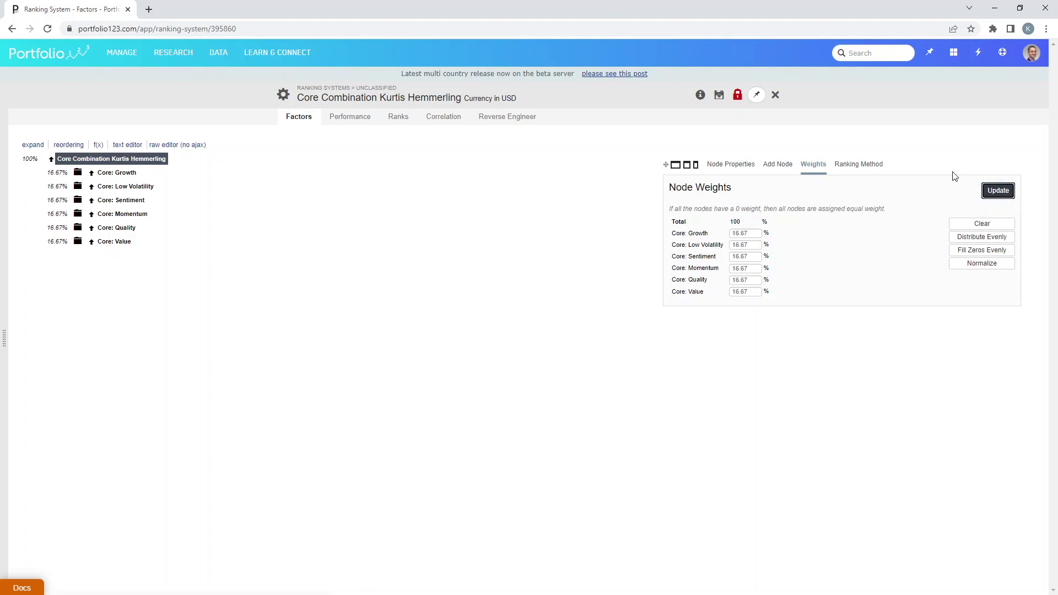
click(719, 97)
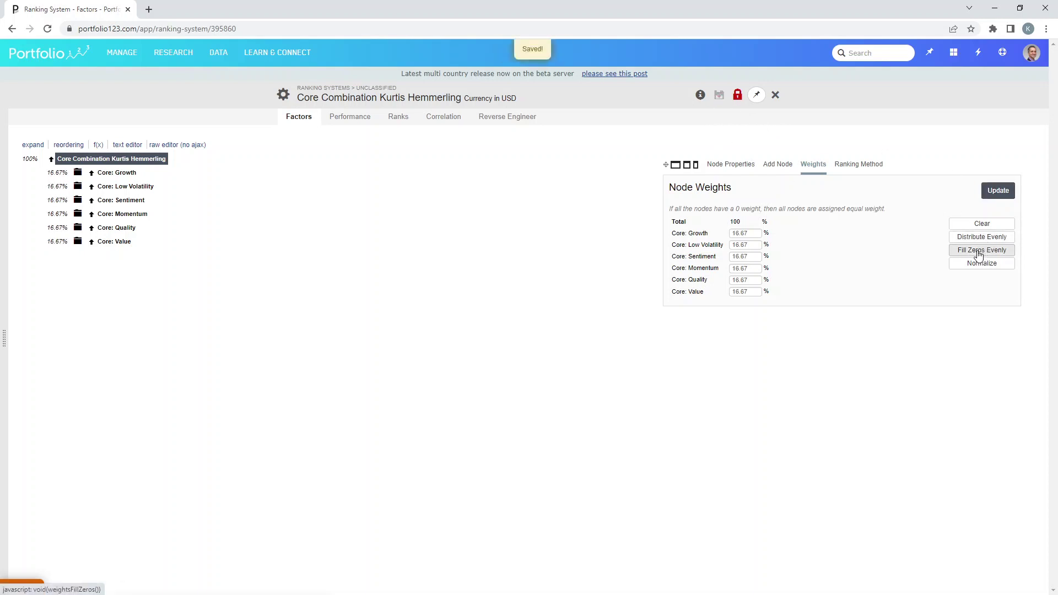
Clear the weights, give Core: Low Volatility and Core: Momentum 50 each, apply and save
click(982, 224)
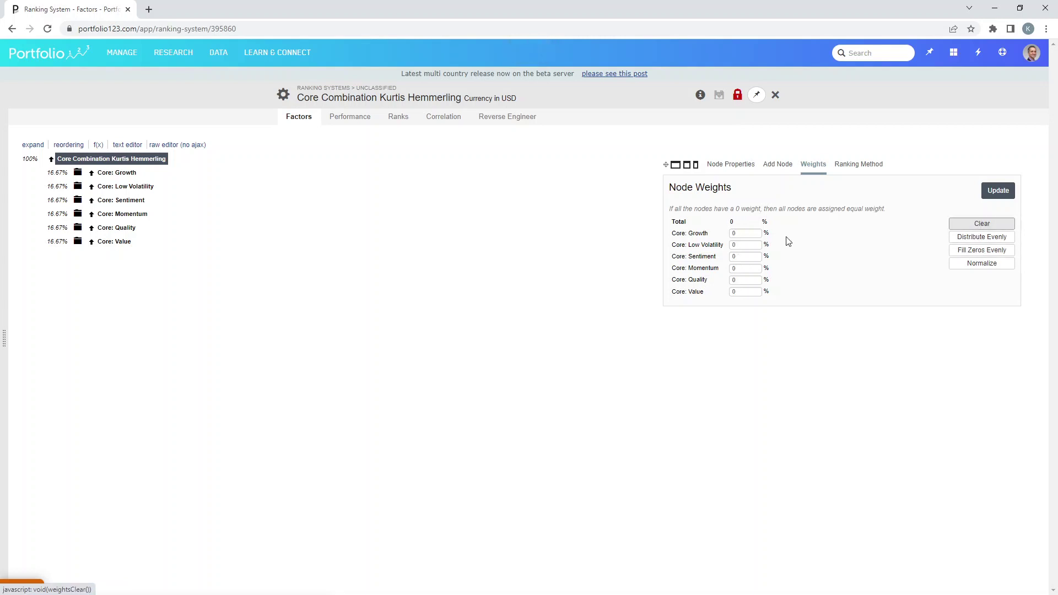
click(749, 245)
text(50)
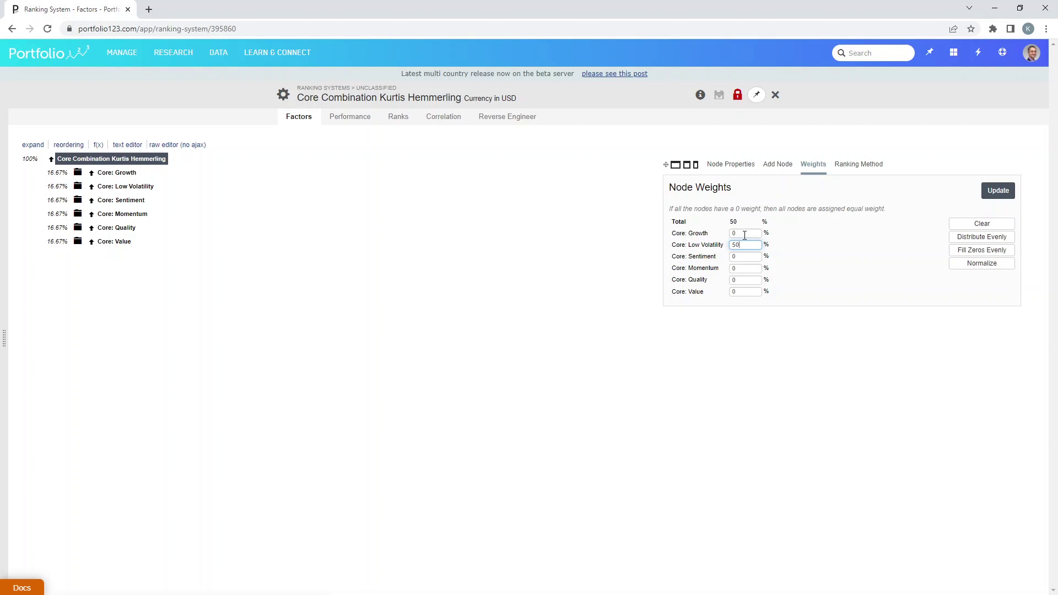
click(744, 271)
text(50)
click(989, 192)
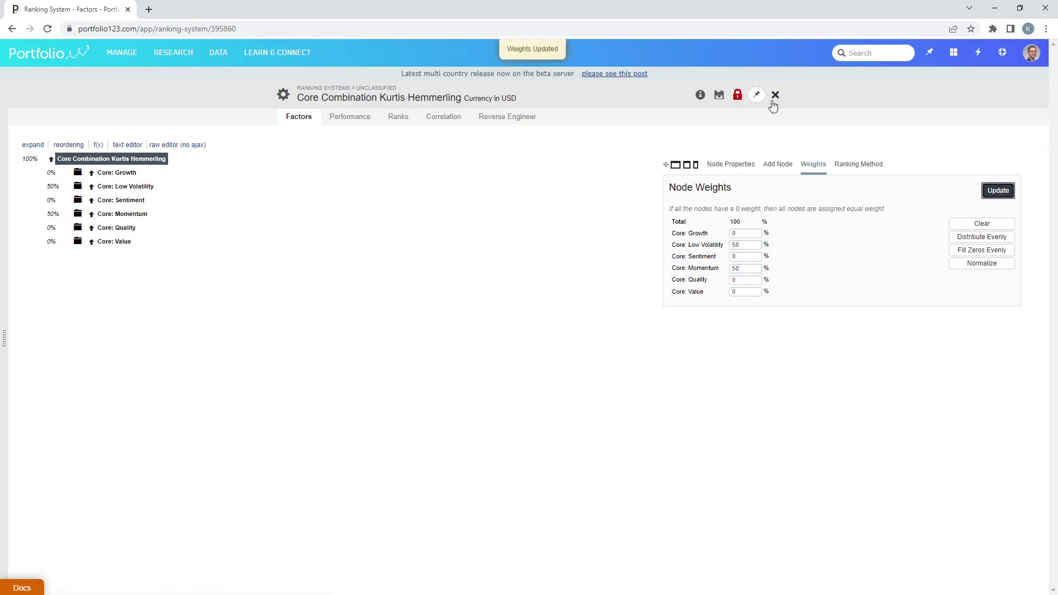
click(718, 94)
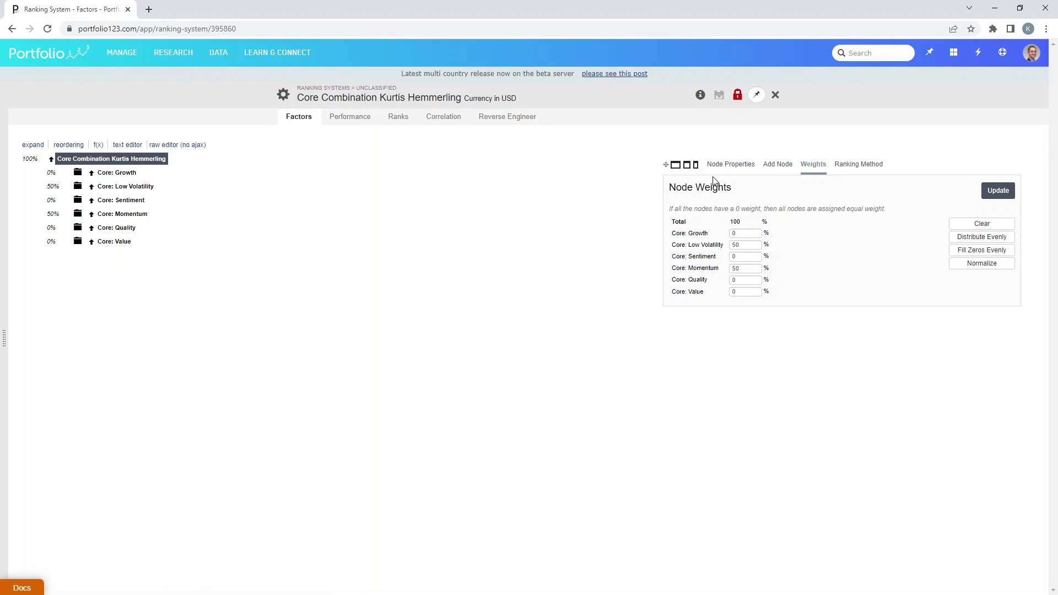
Open the Performance backtest with a 10Y period and Every 4 Weeks rebalancing
click(340, 118)
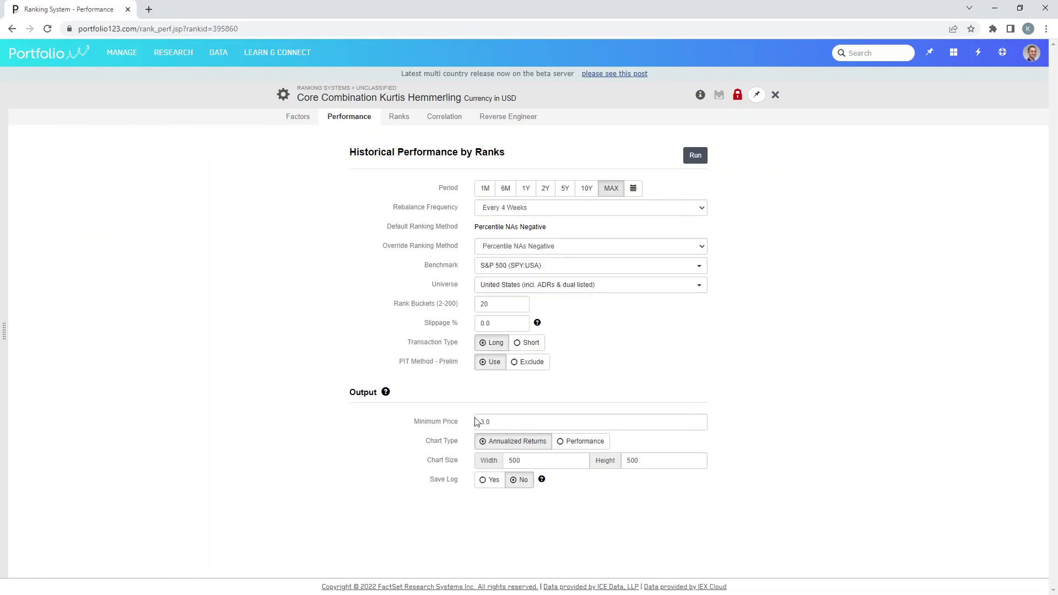
click(585, 193)
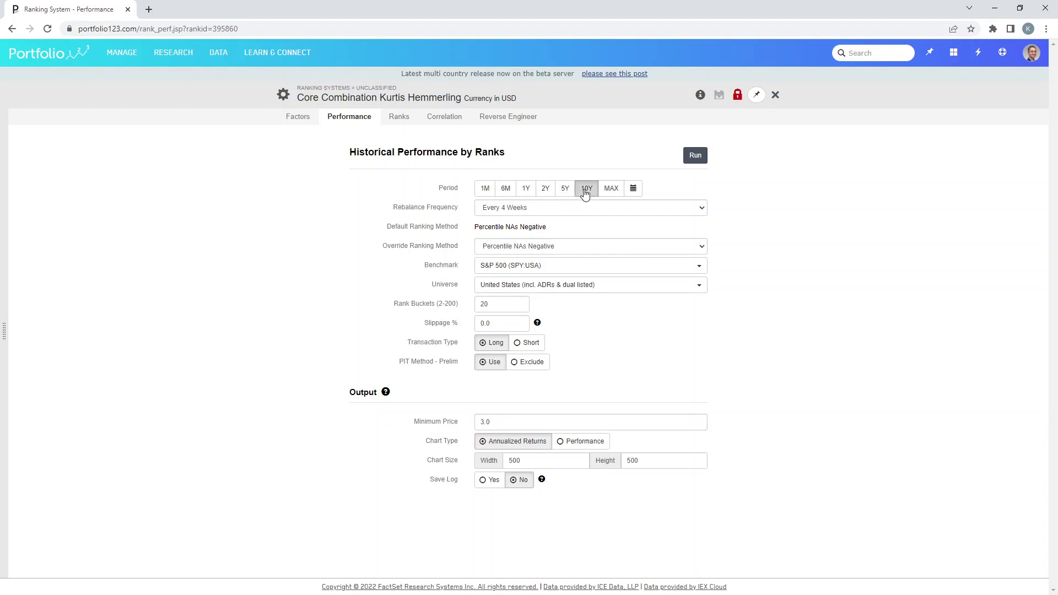
click(546, 209)
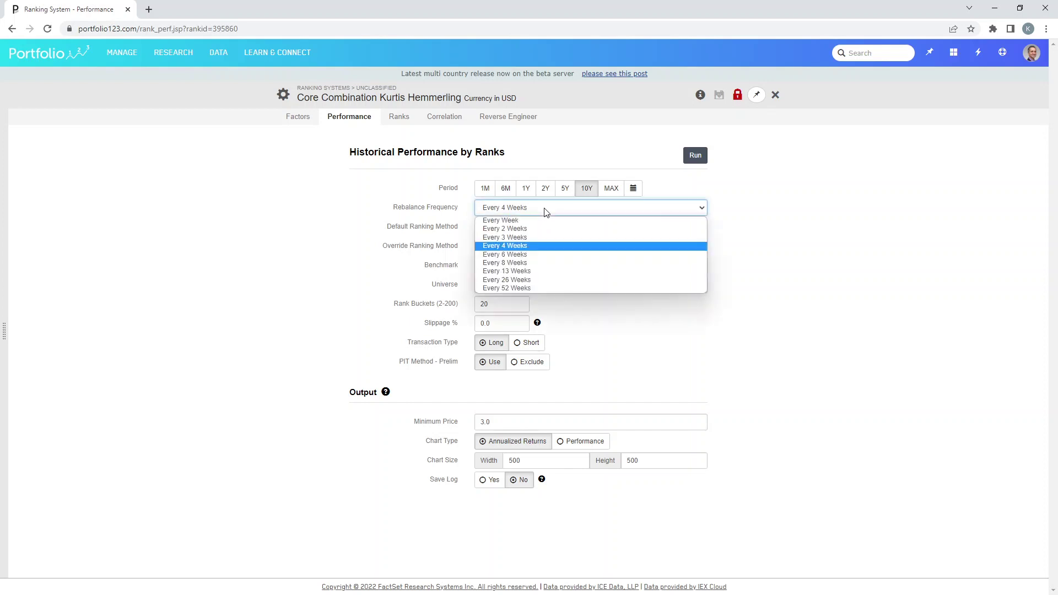
click(547, 245)
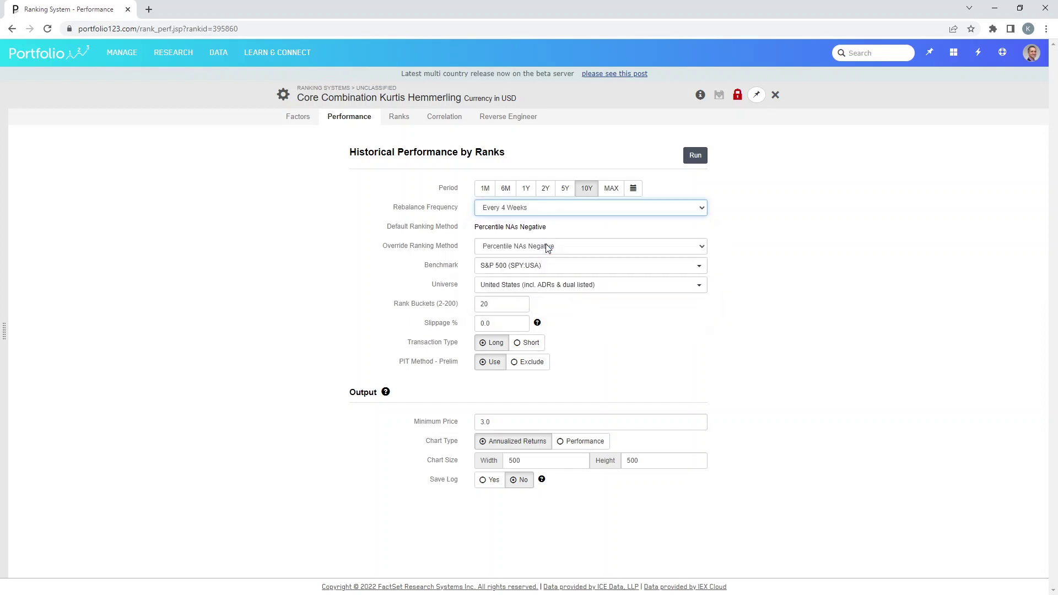
Choose the S&P500 LargeCap (IVV) universe for the backtest
click(545, 286)
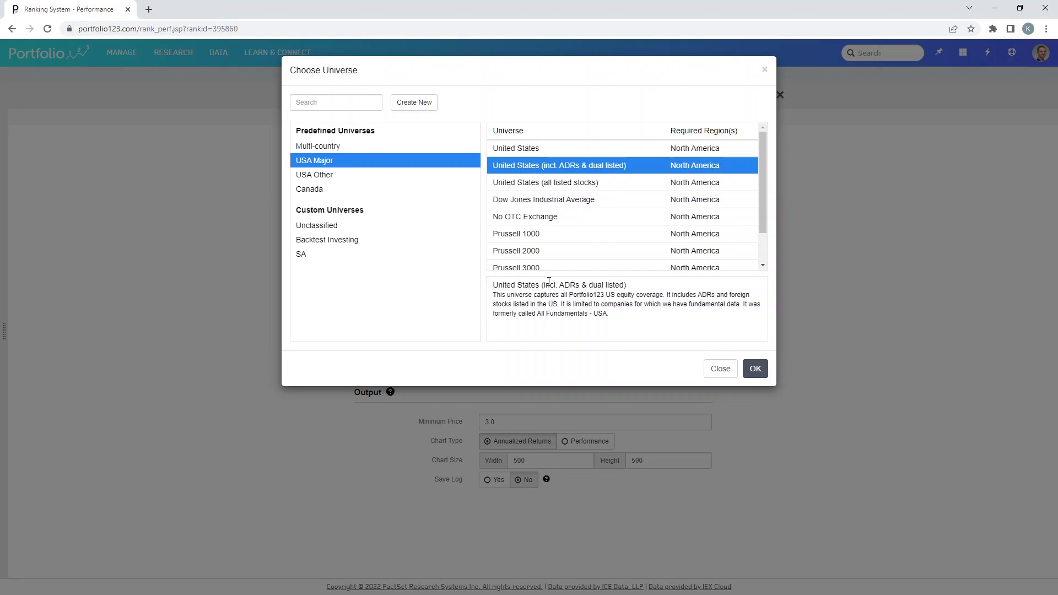
click(542, 238)
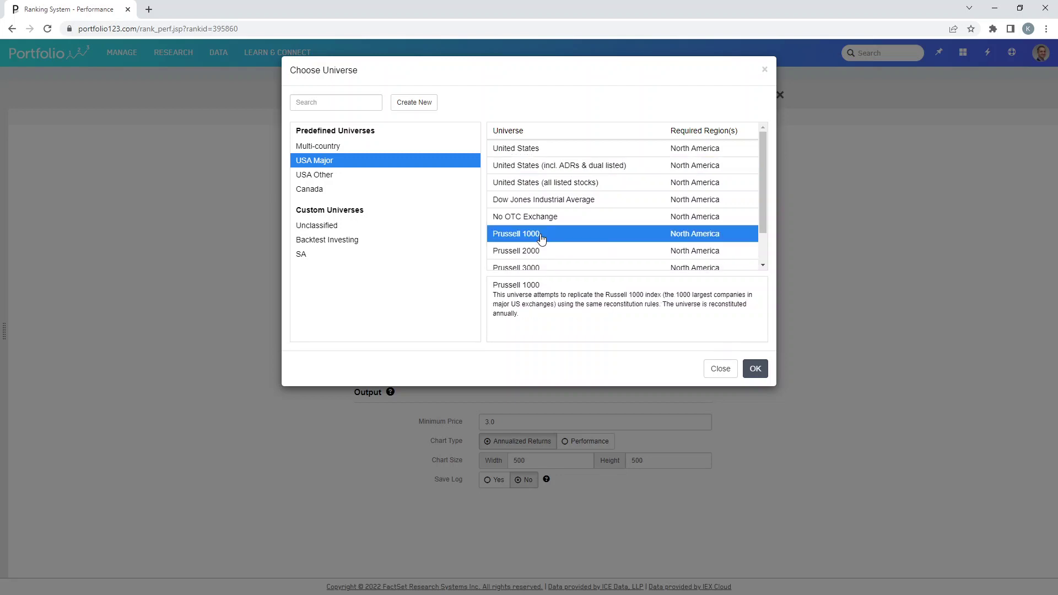
scroll(551, 246, down, 1)
click(549, 262)
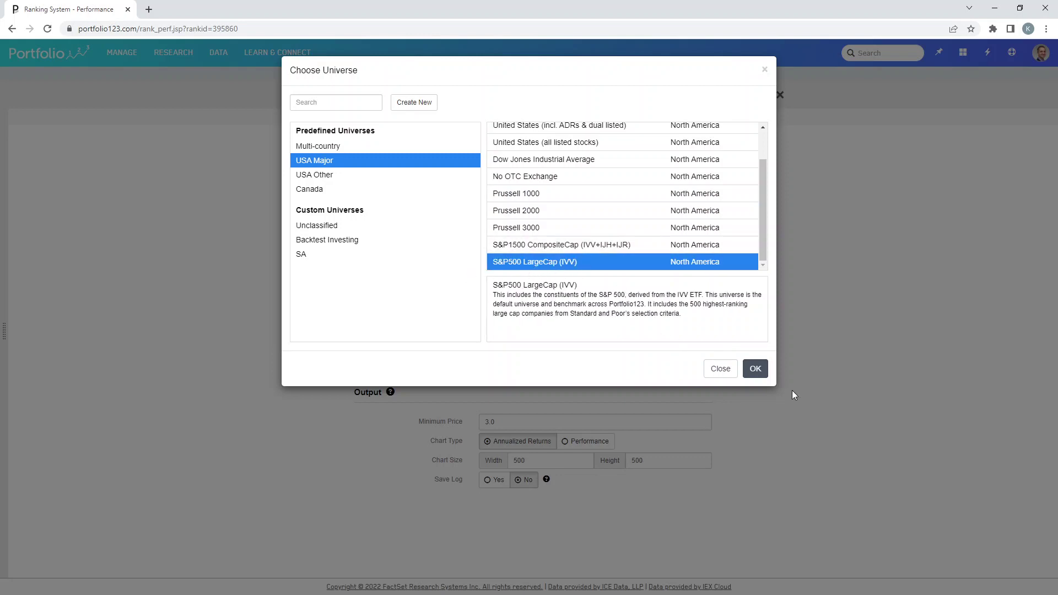
click(754, 368)
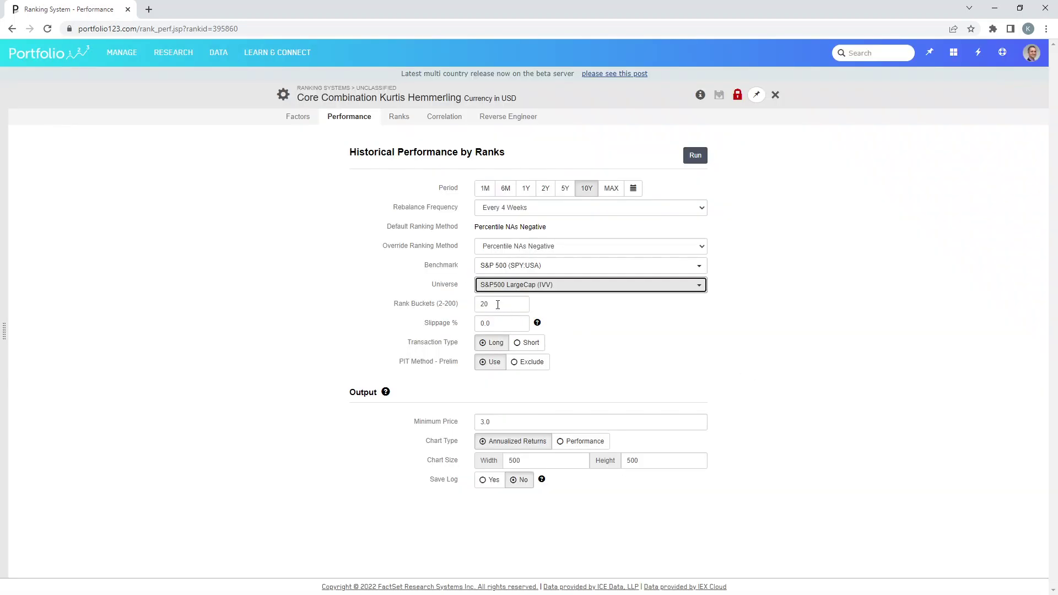
Set Rank Buckets to 5 and Minimum Price to 0
click(477, 307)
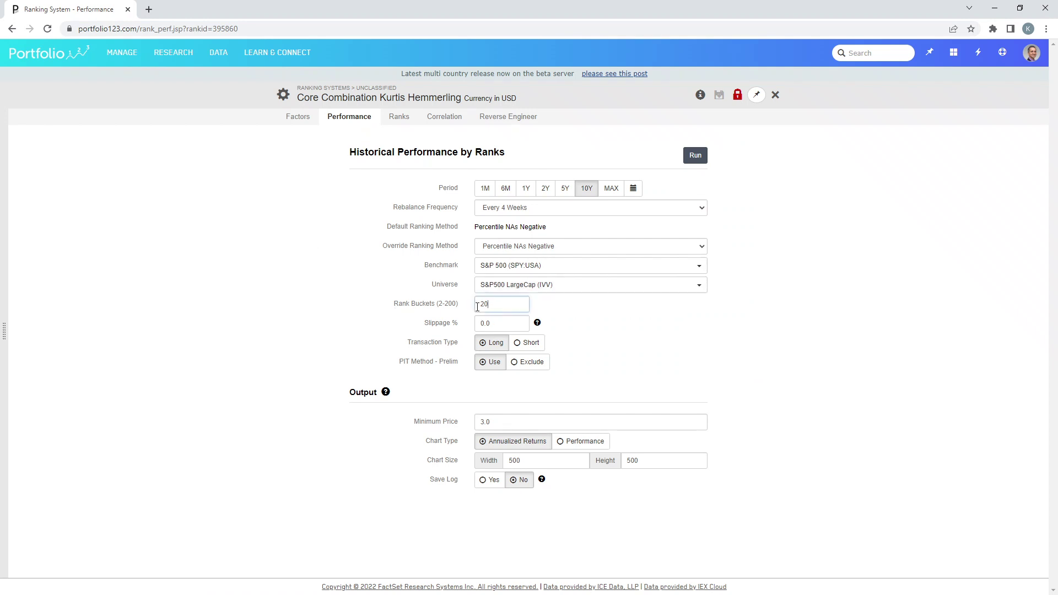
double_click(477, 307)
text(5)
double_click(496, 425)
text(0)
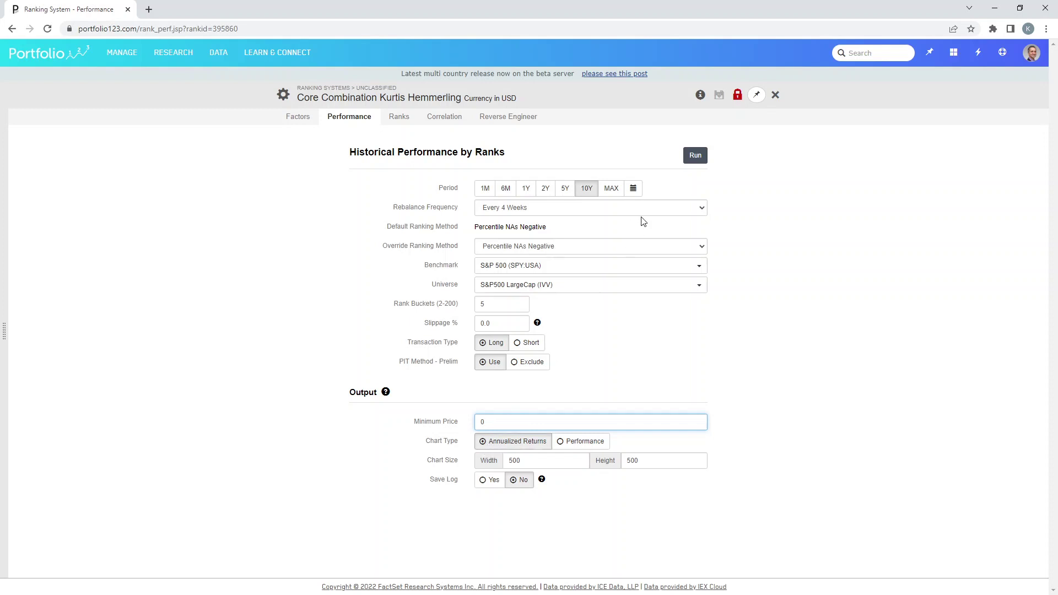
Run the backtest to chart annualized returns for the five rank buckets versus the S&P 500
click(689, 159)
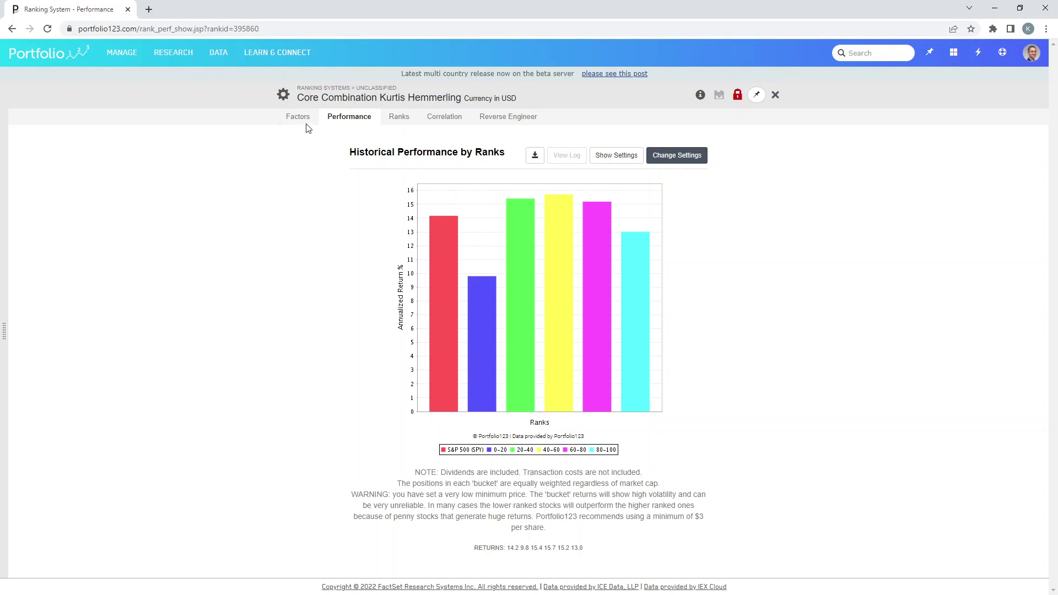
Switch the chart type to Performance and rerun the backtest for cumulative 2012–2022 returns
click(357, 122)
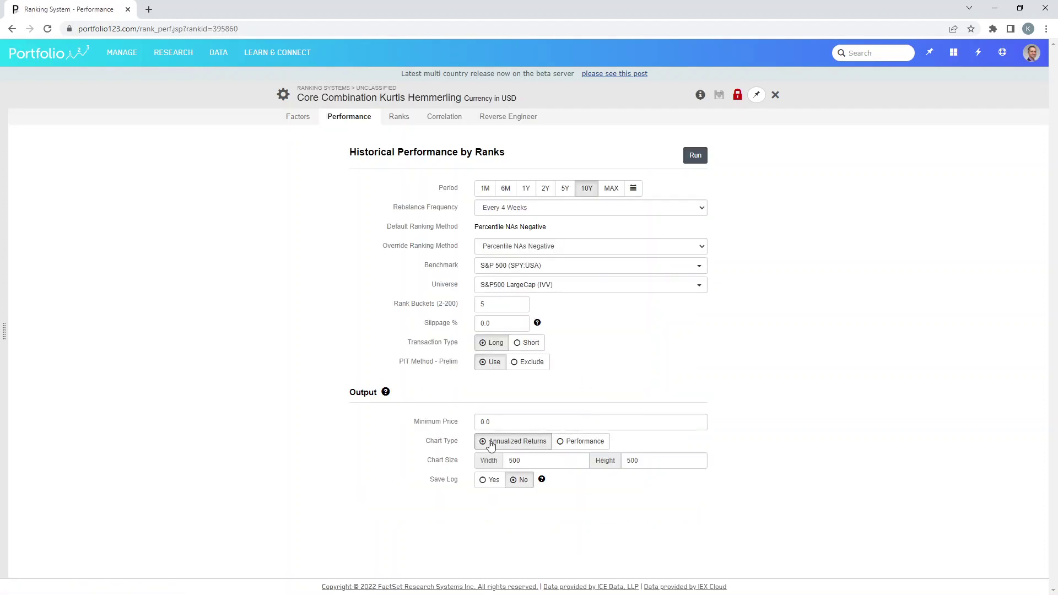
click(561, 443)
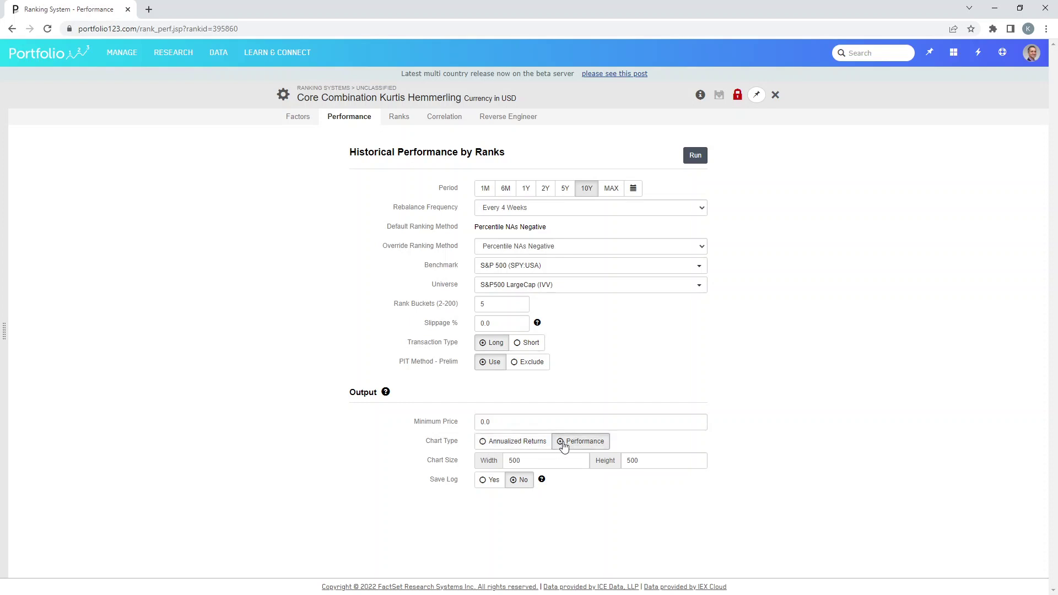
click(696, 157)
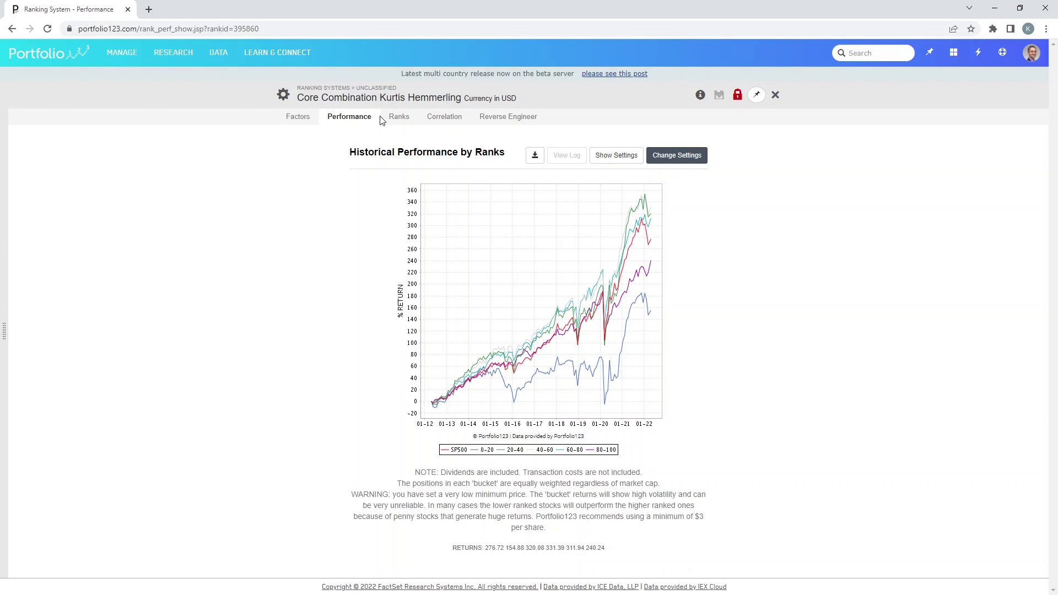
In the factor weights, set Low Volatility to 0 and Core: Value to 50, apply and save
click(303, 123)
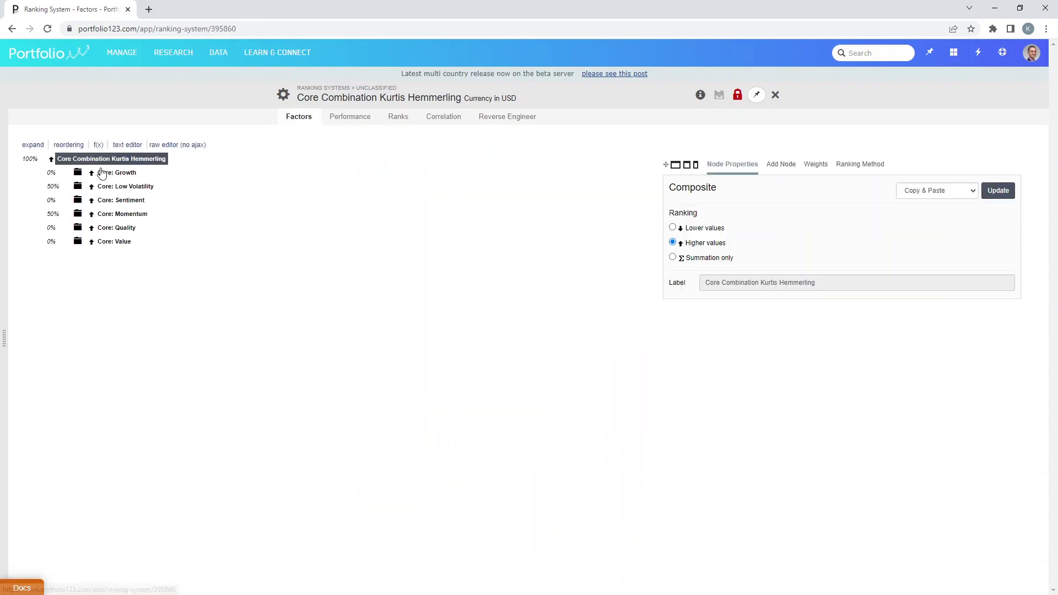
click(815, 165)
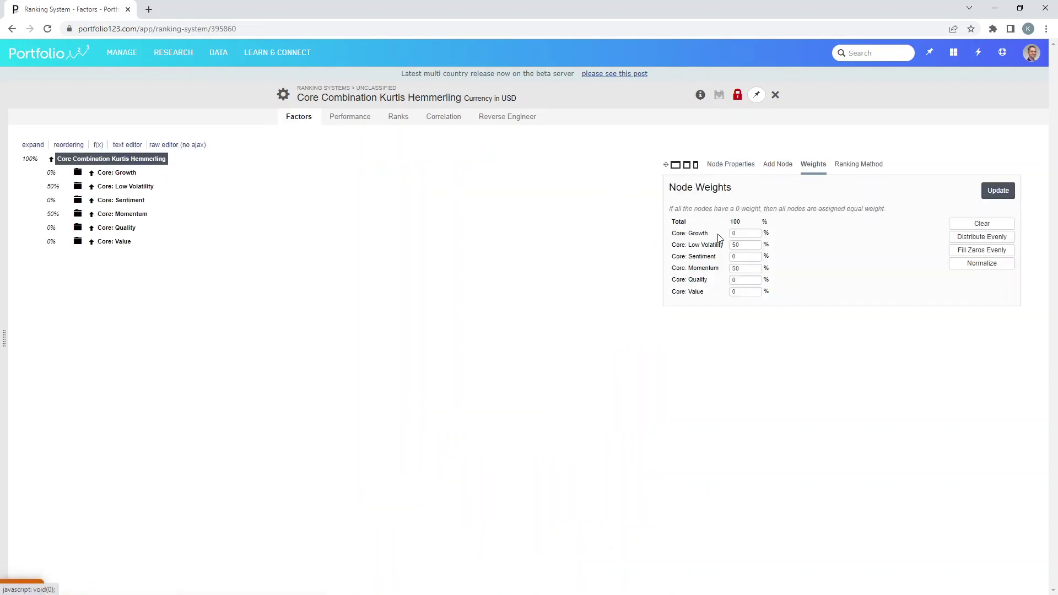
click(745, 245)
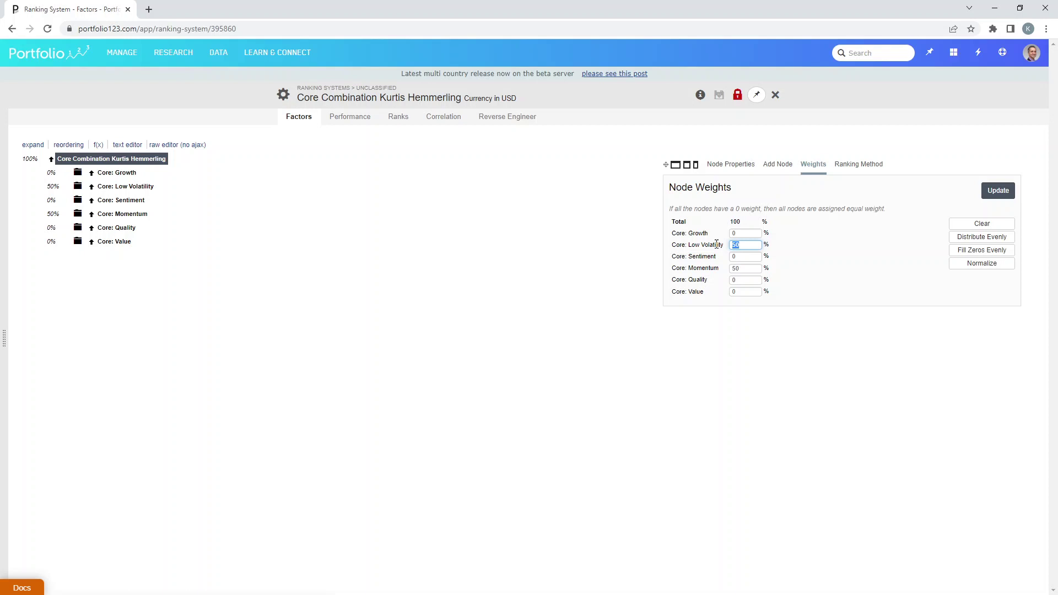
text(0)
click(737, 292)
text(50)
click(982, 192)
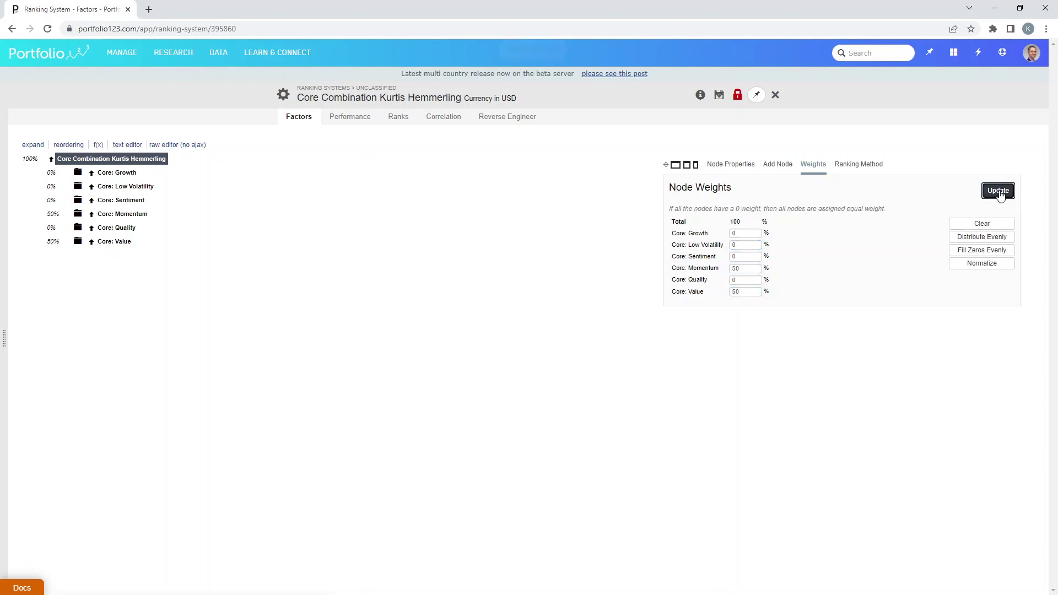
click(719, 95)
click(122, 242)
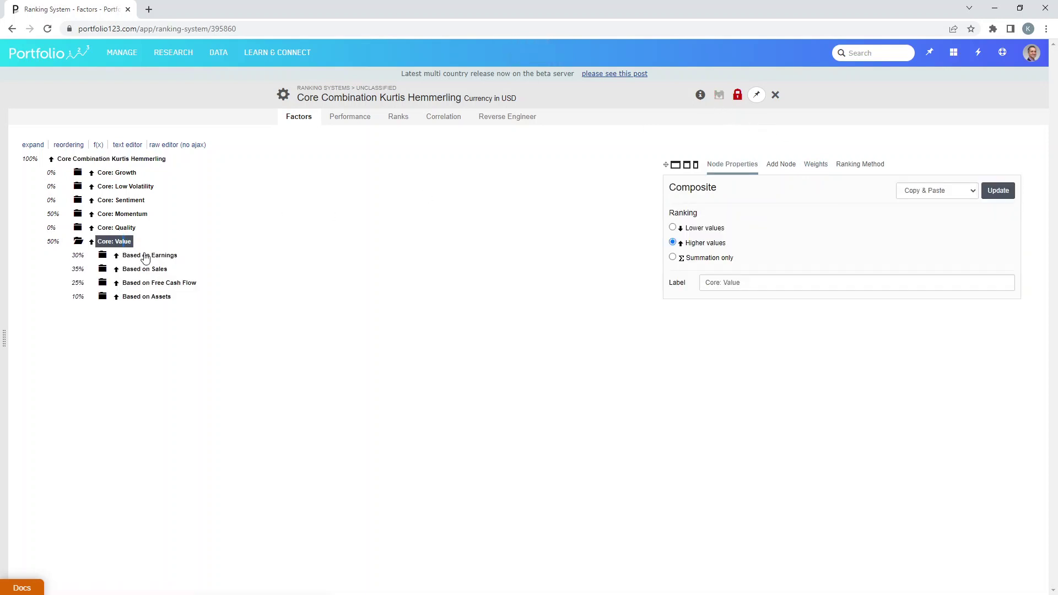
Expand Core: Value's Earnings, Sales, Free Cash Flow and Assets groups
click(146, 255)
click(154, 307)
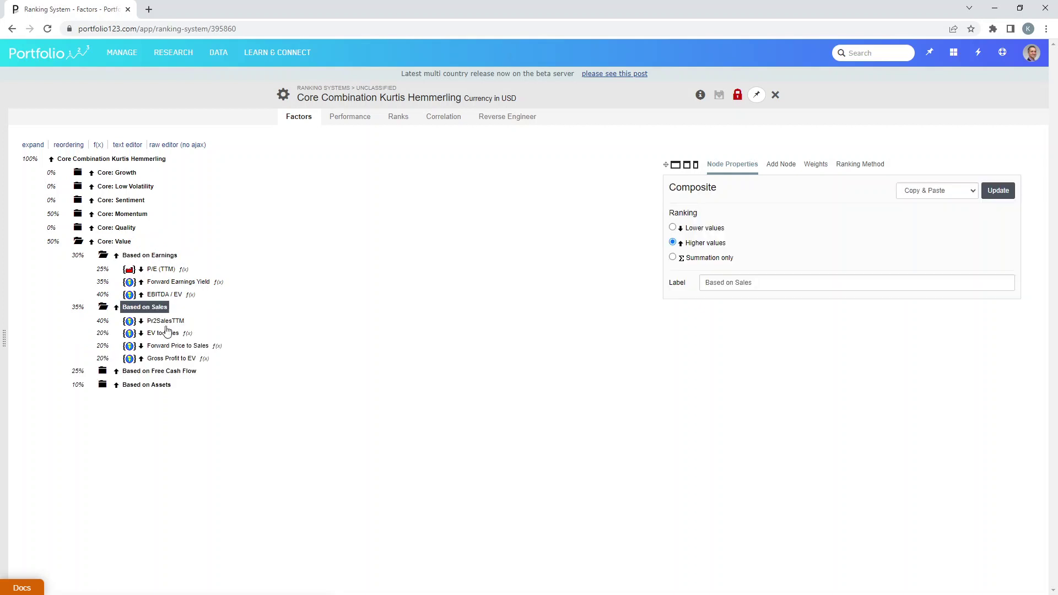
click(155, 372)
click(157, 410)
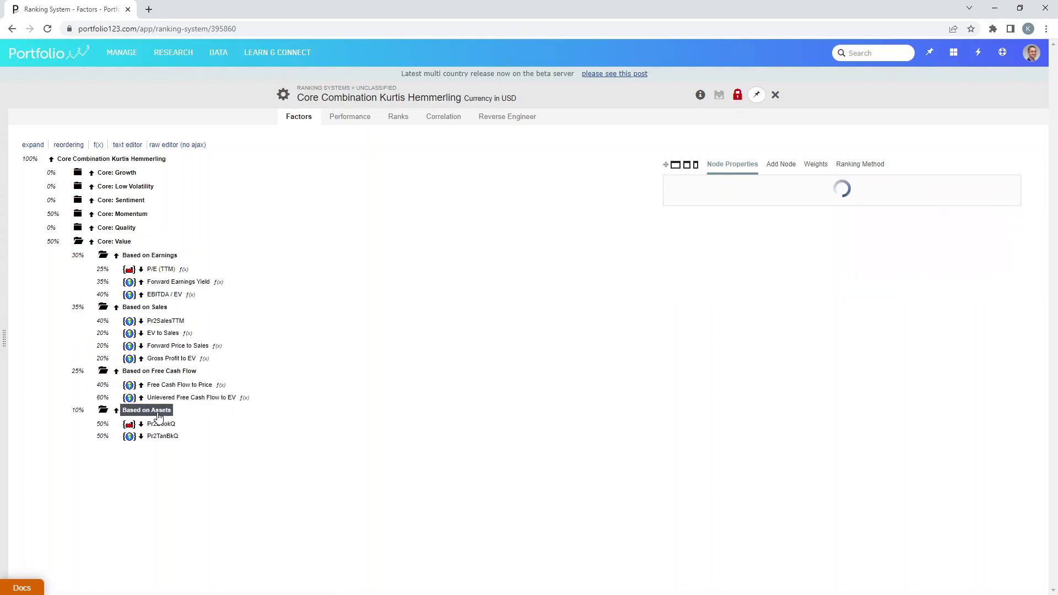
Expand Core: Momentum and its industry momentum, quarterly returns, technical indicators and price changes groups
click(132, 215)
click(162, 268)
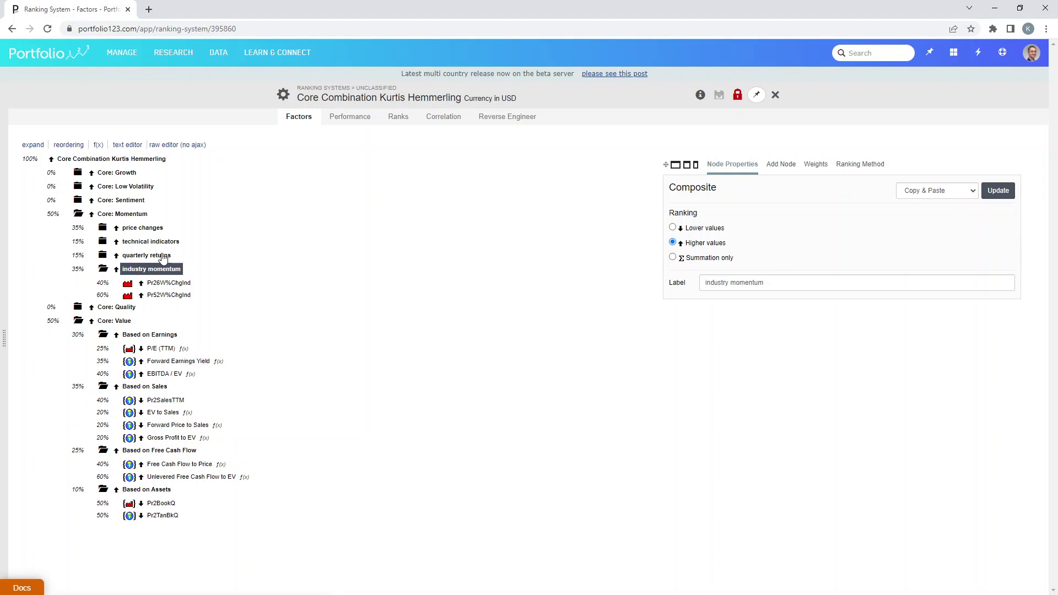
click(163, 257)
click(164, 244)
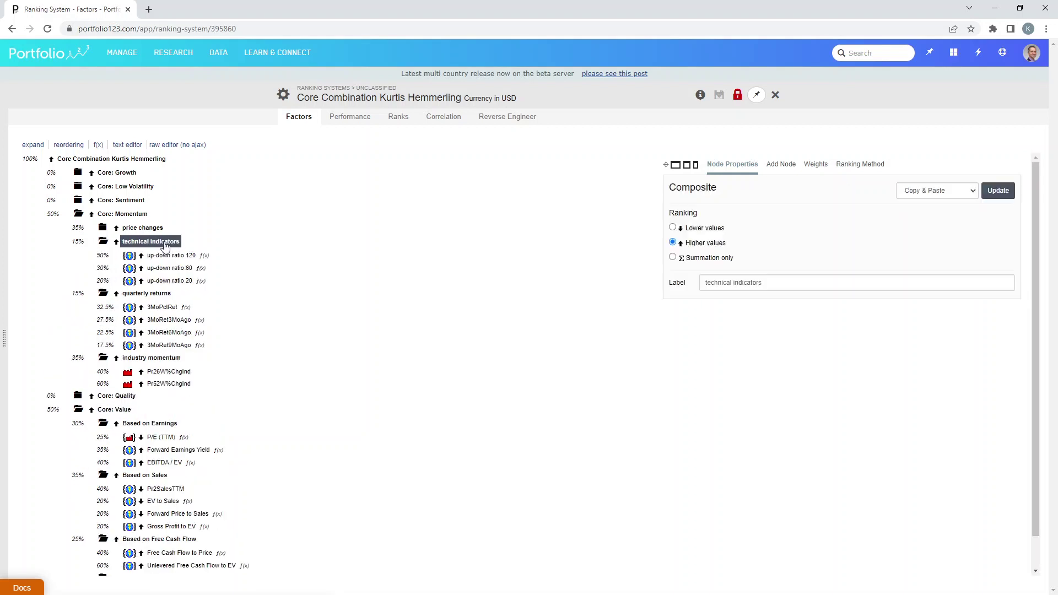
click(159, 229)
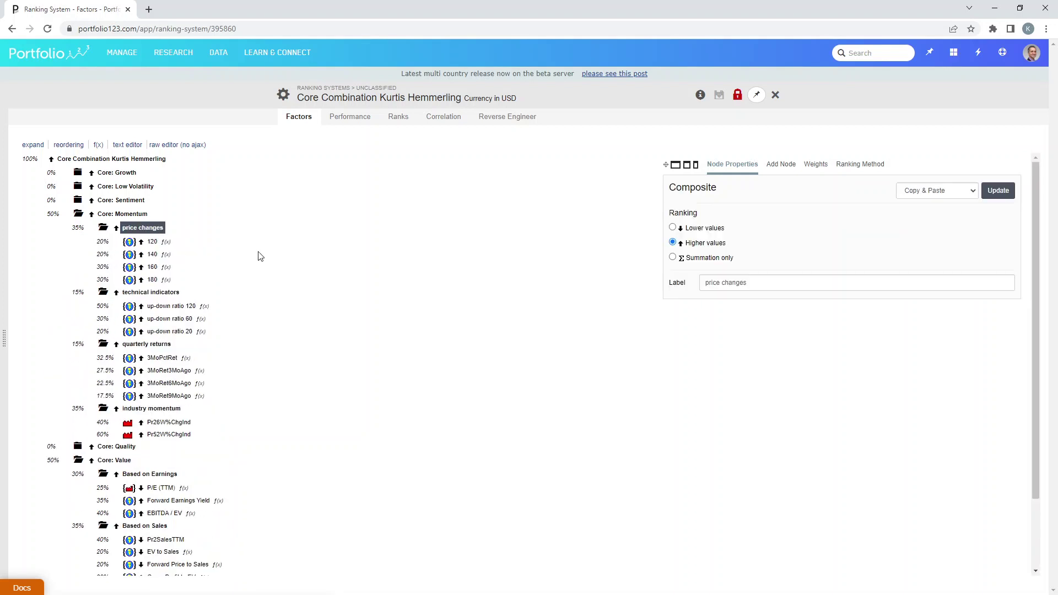
Rerun the Annualized Returns chart with 10 rank buckets and Every Week rebalancing
click(353, 120)
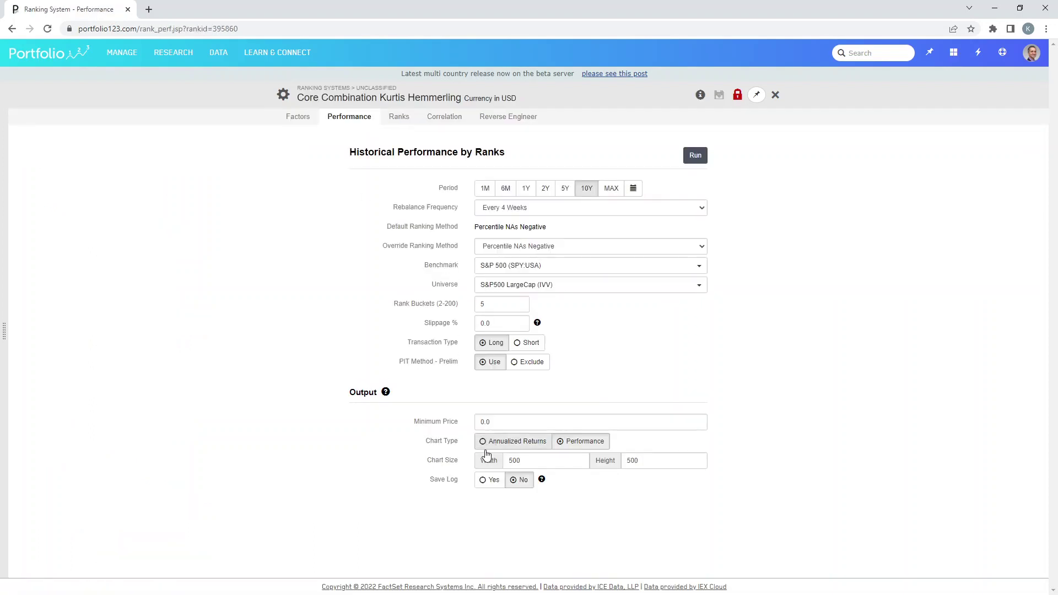
click(483, 441)
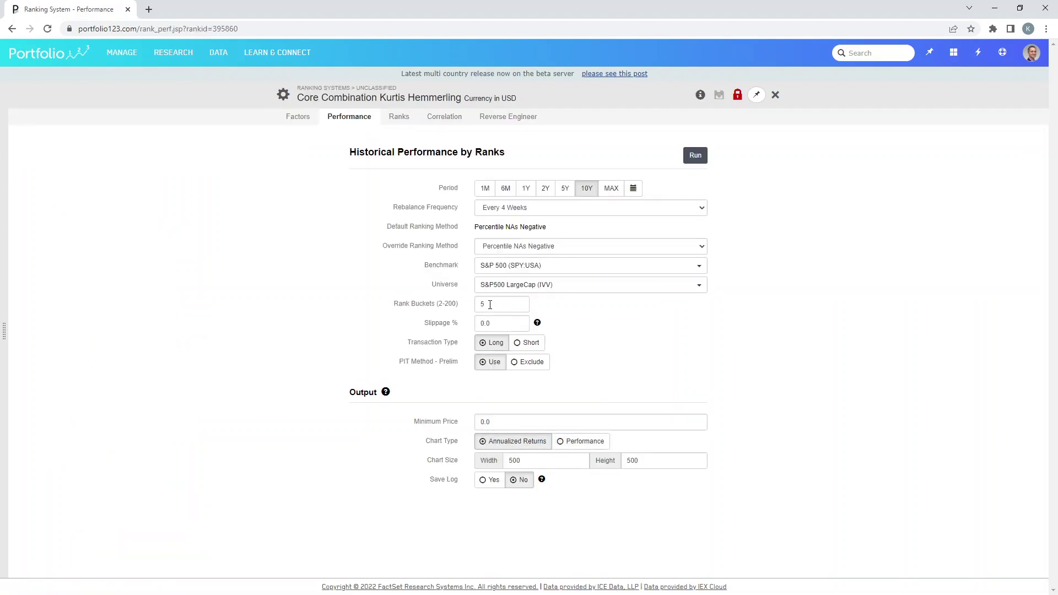
drag(490, 305, 470, 309)
text(10)
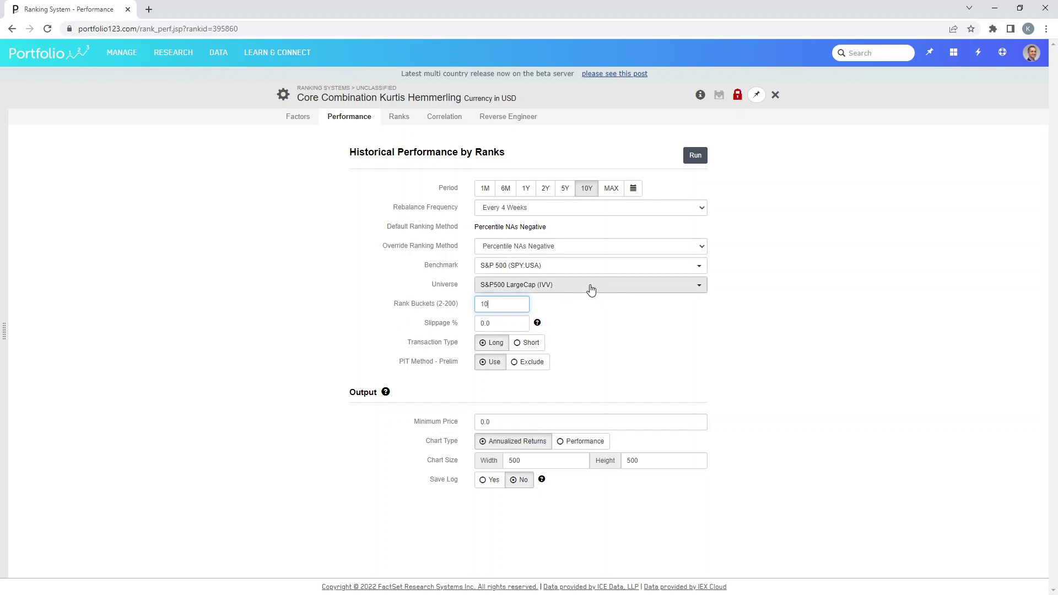
click(624, 213)
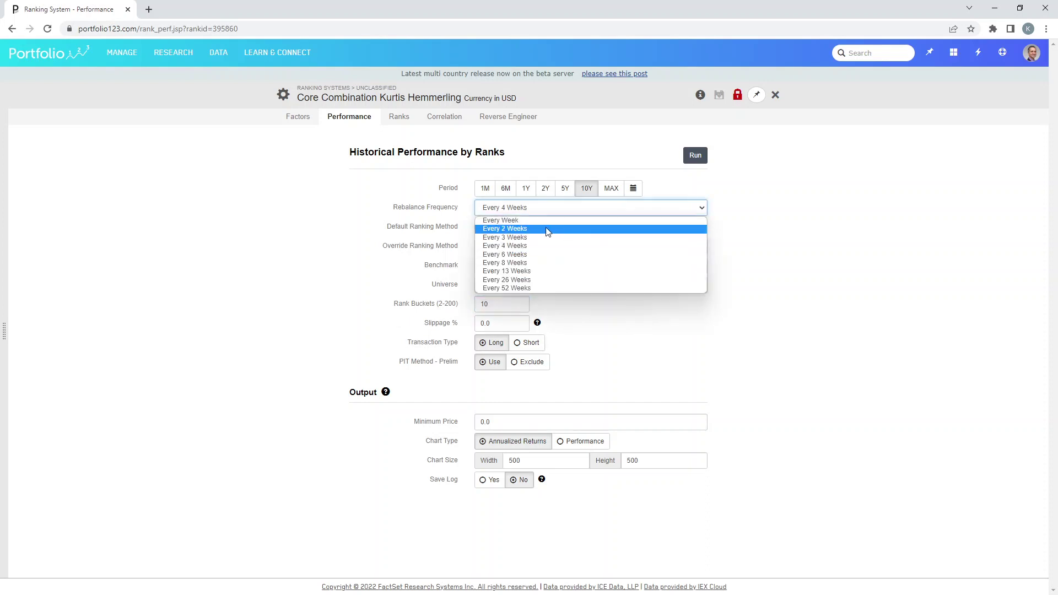
click(528, 219)
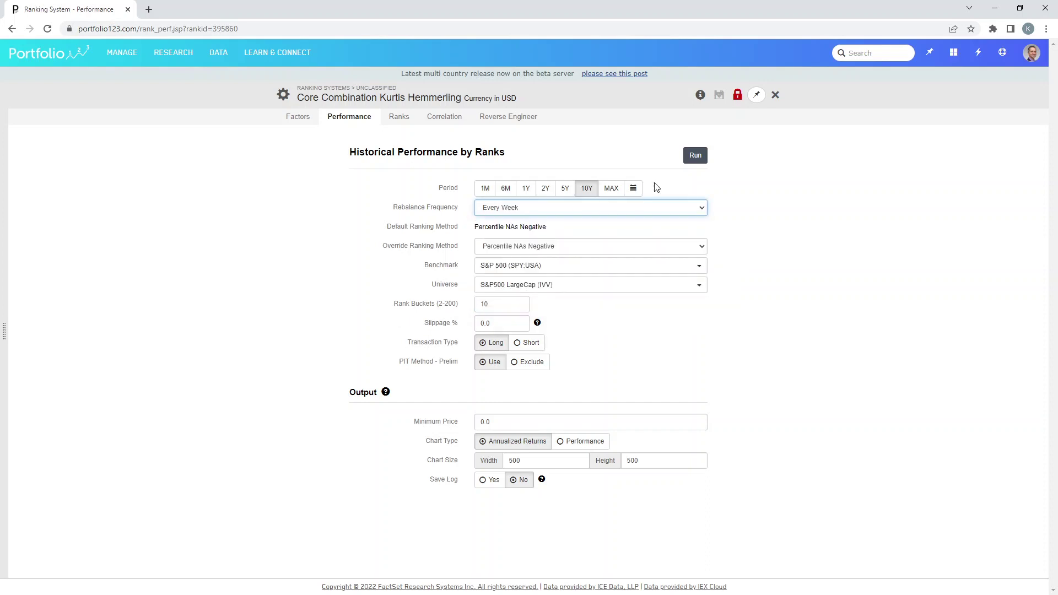
click(695, 156)
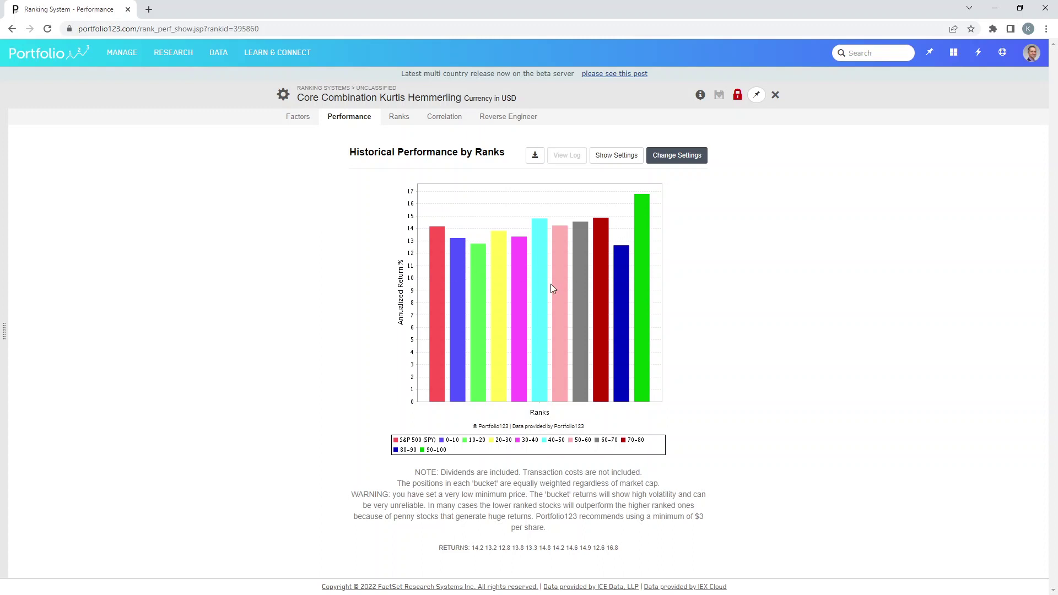
Run a MAX-period rank-bucket backtest on the Prussell 1000 universe, benchmarked to Russell 1000
click(353, 115)
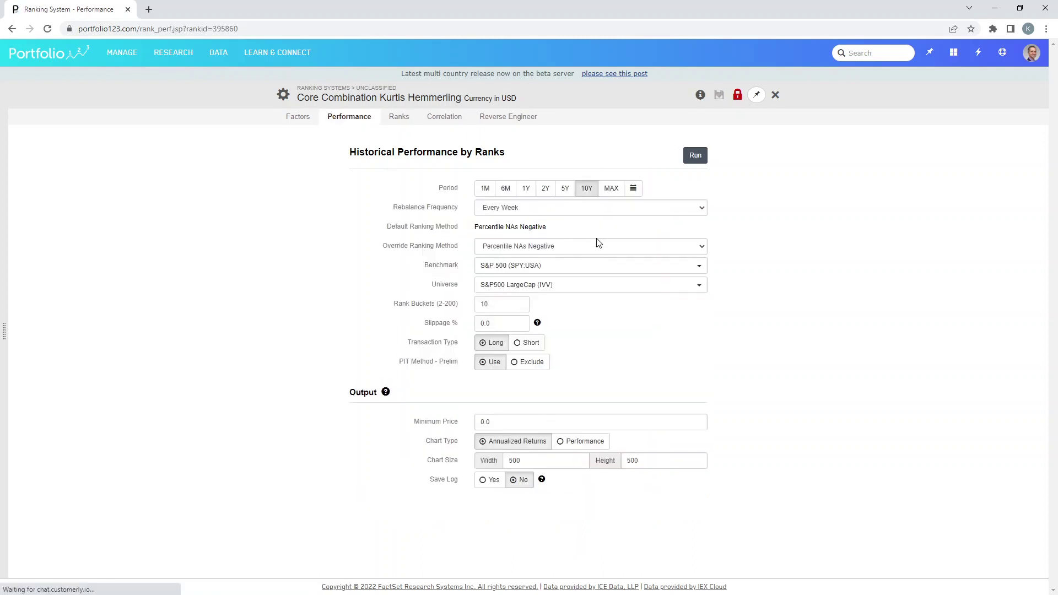
click(563, 290)
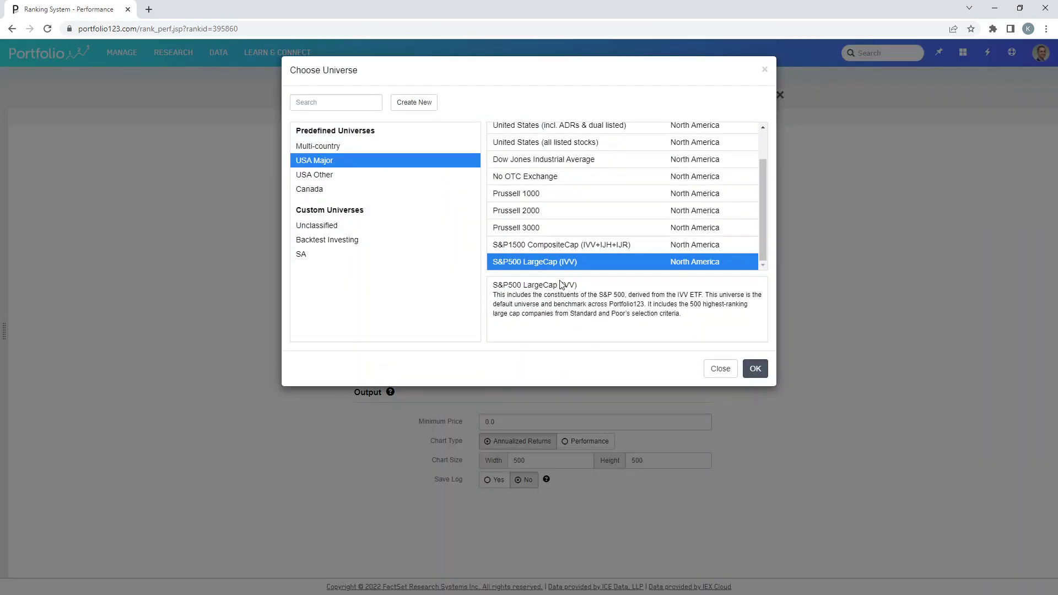
click(538, 197)
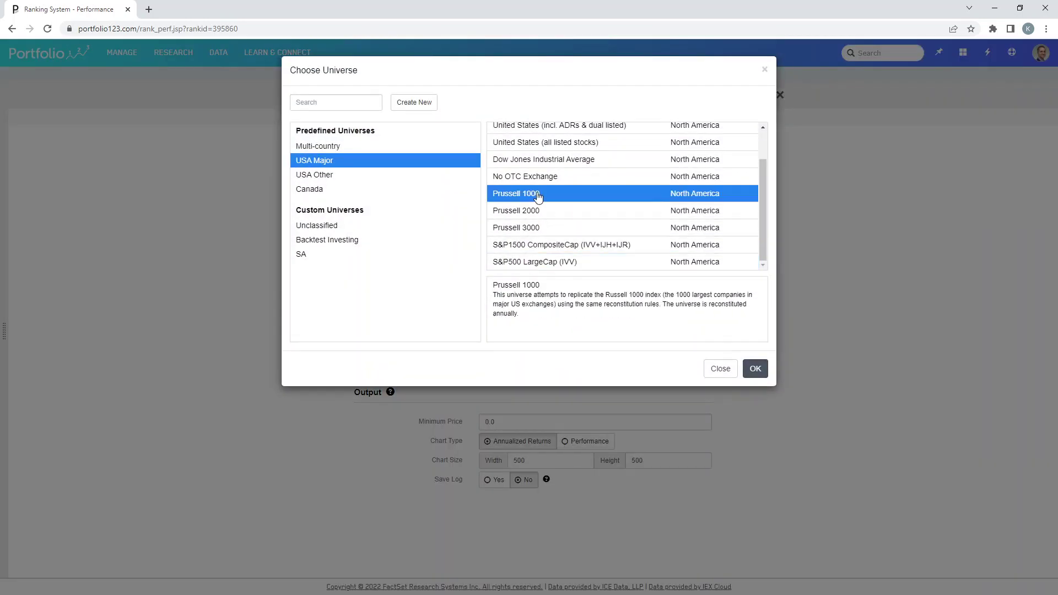
click(754, 368)
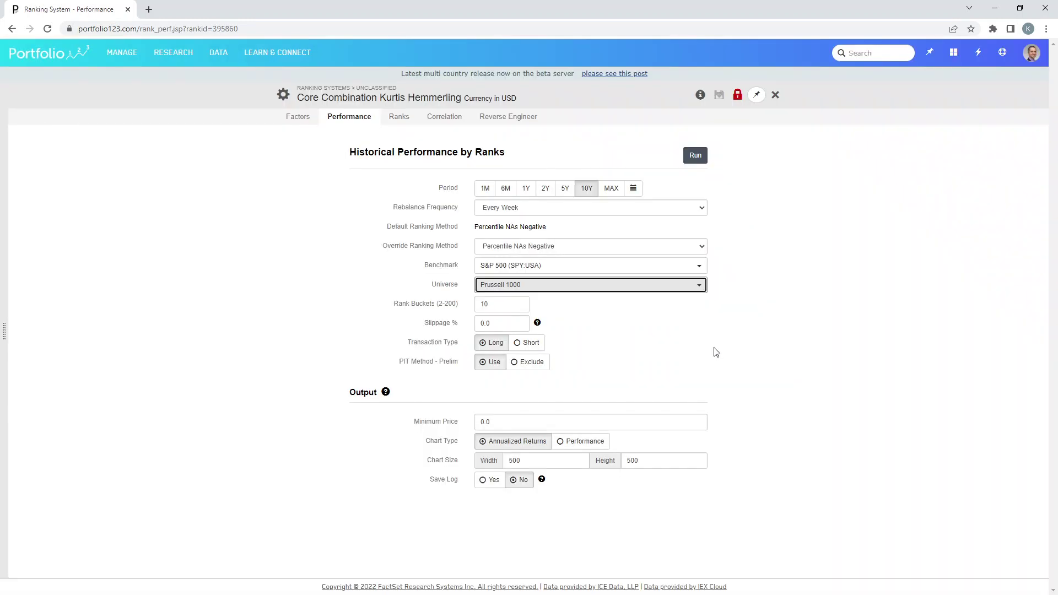
click(613, 191)
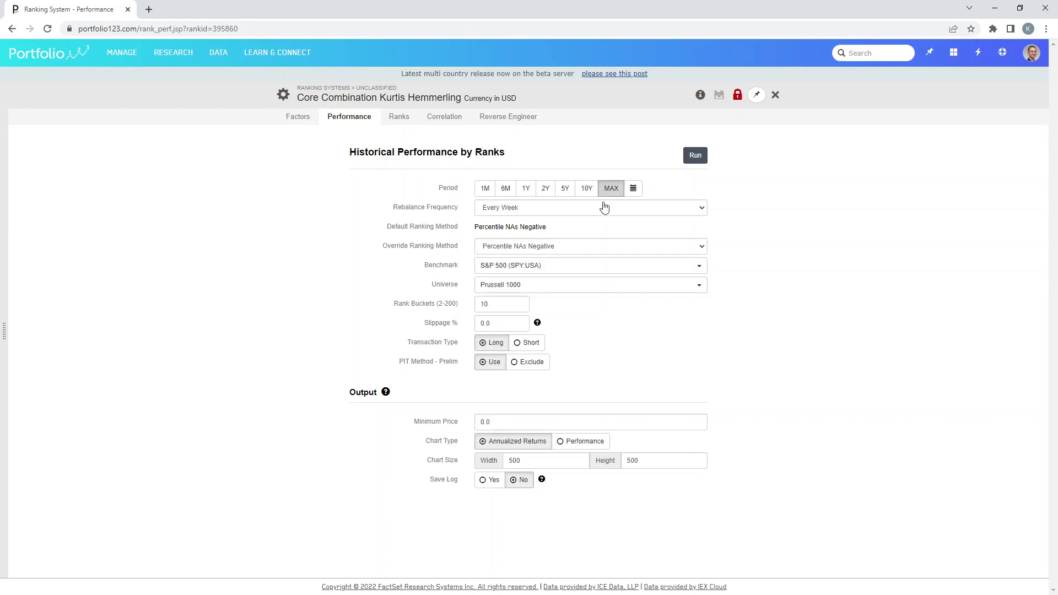
click(547, 267)
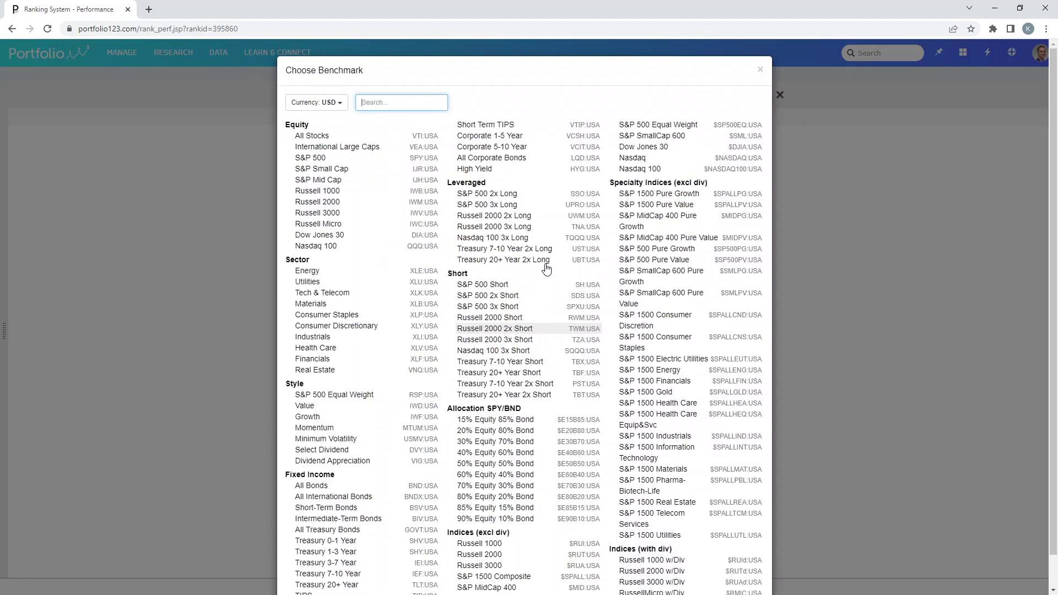
click(328, 191)
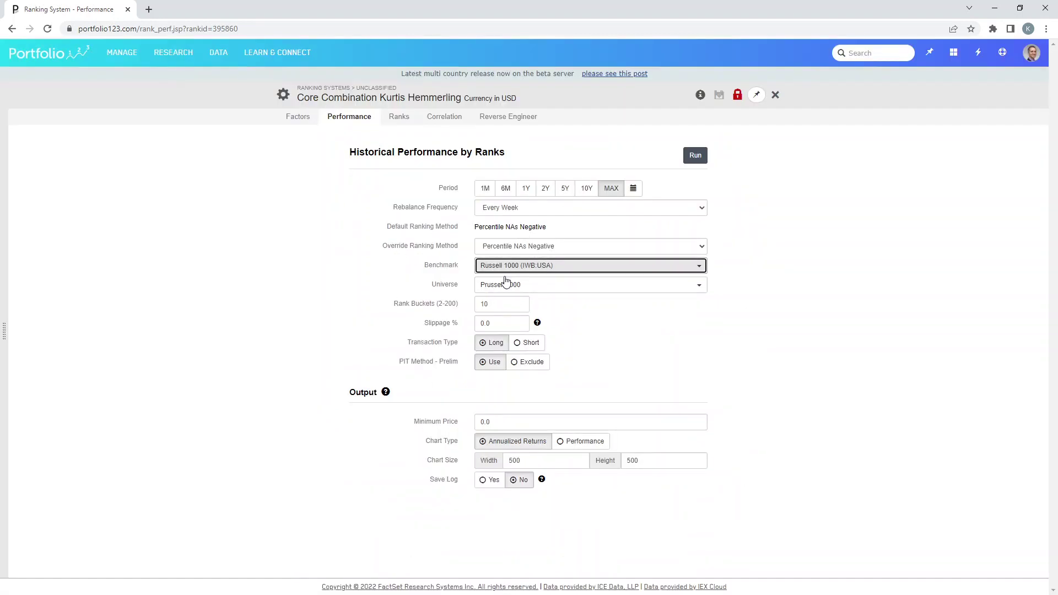
click(696, 158)
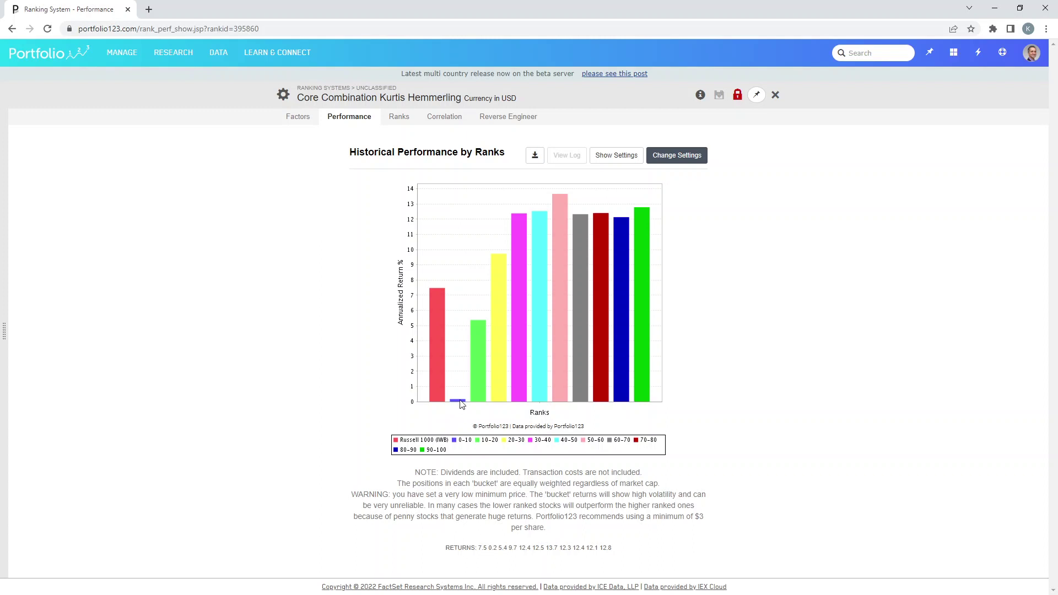
Override the ranking method to Percentile NAs Neutral and rerun the rank backtest
click(356, 122)
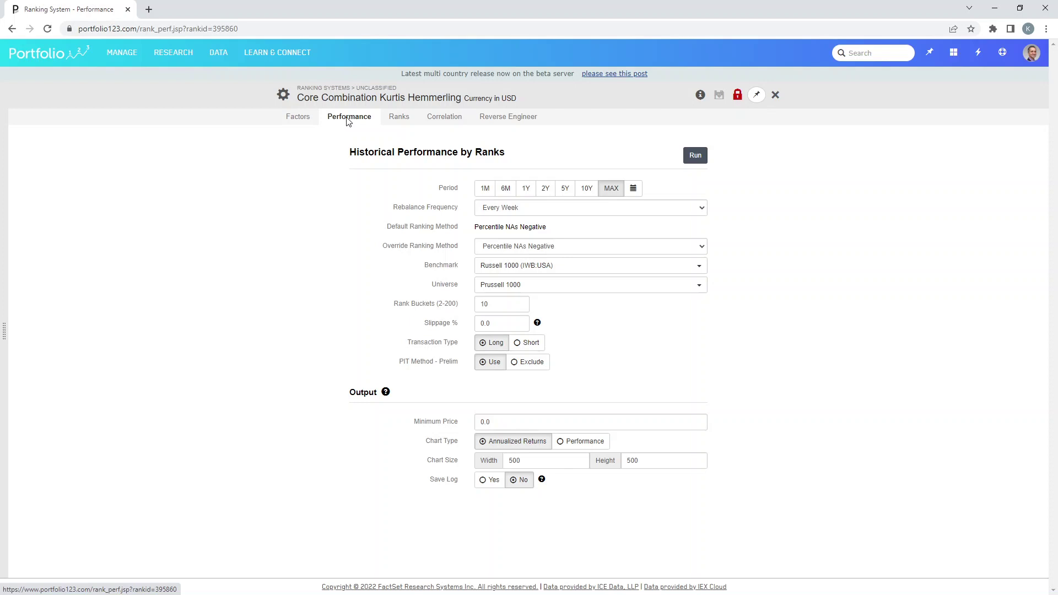
click(537, 251)
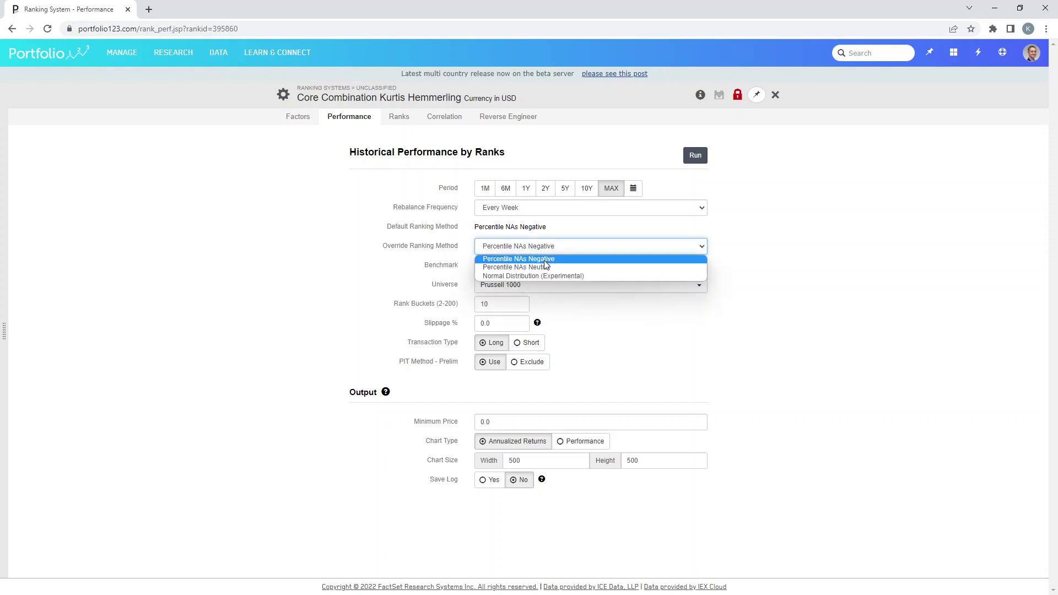
click(547, 268)
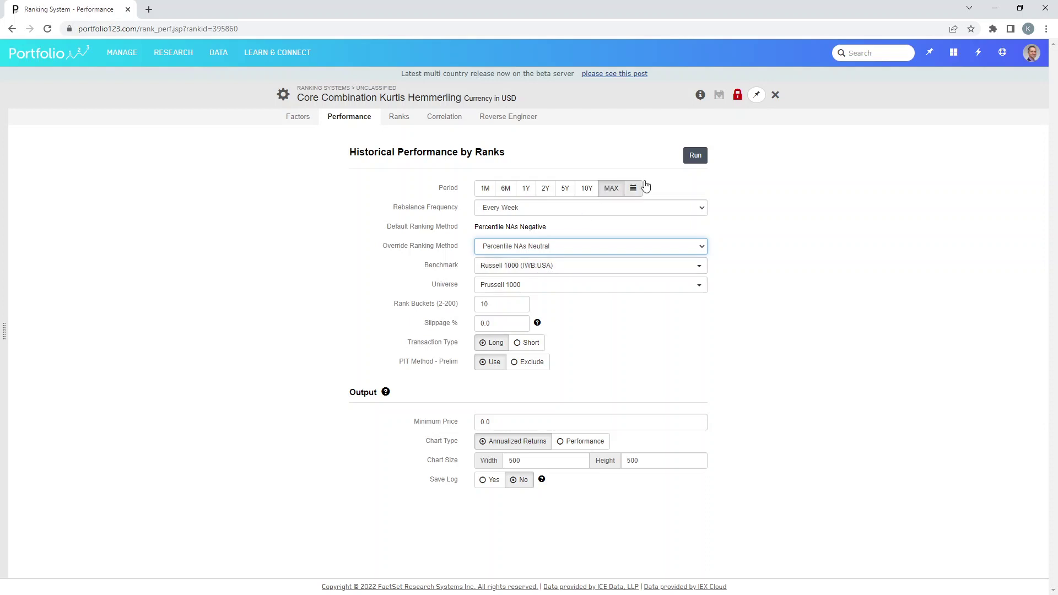
click(694, 155)
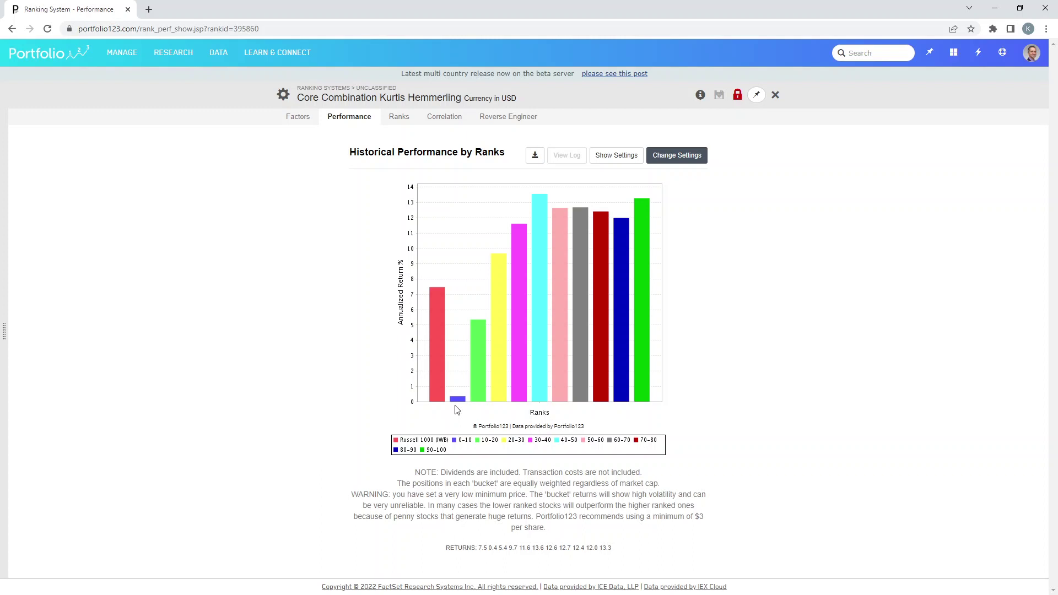
Switch the chart type to Performance, rerun the backtest, and return to the settings form
click(351, 118)
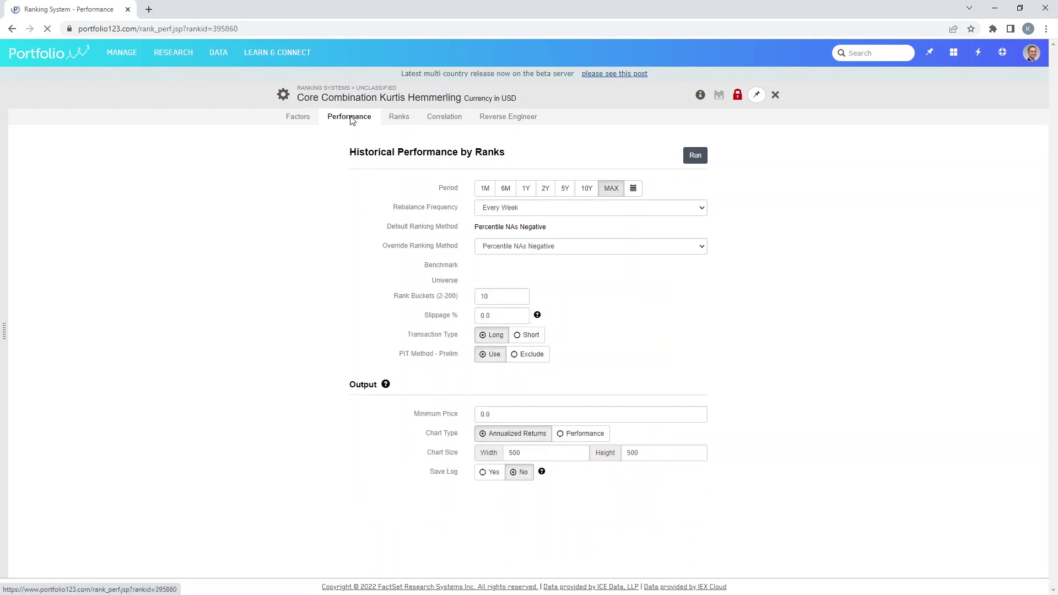
click(564, 443)
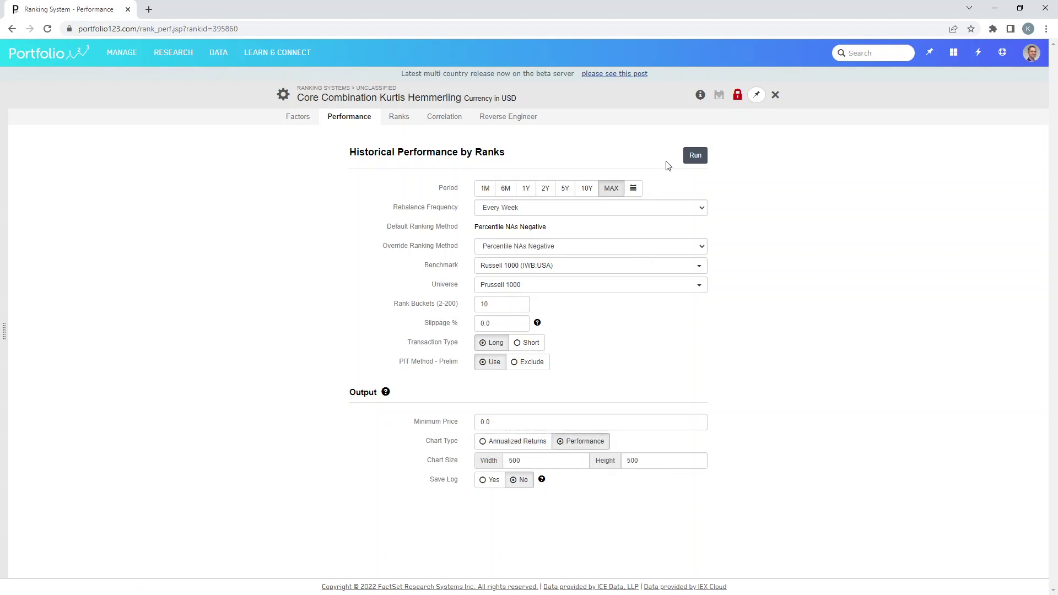
click(692, 159)
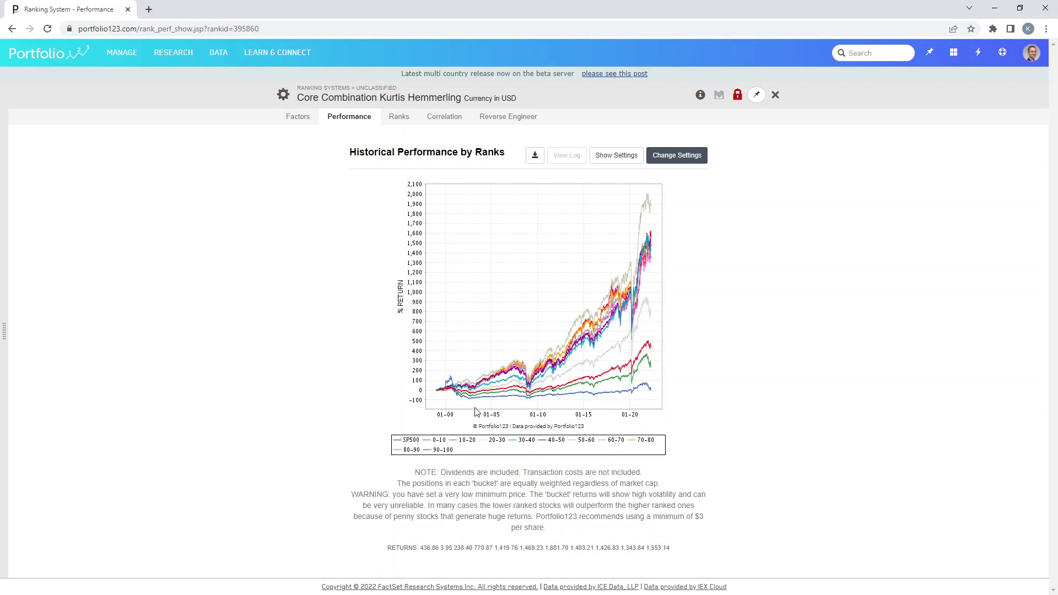
click(338, 118)
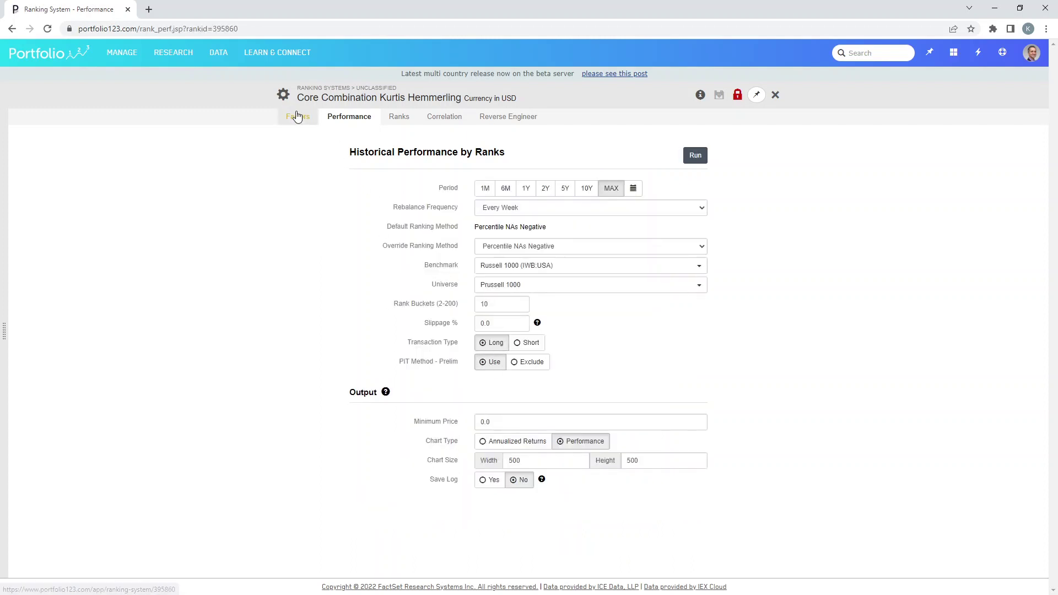
click(296, 117)
click(355, 116)
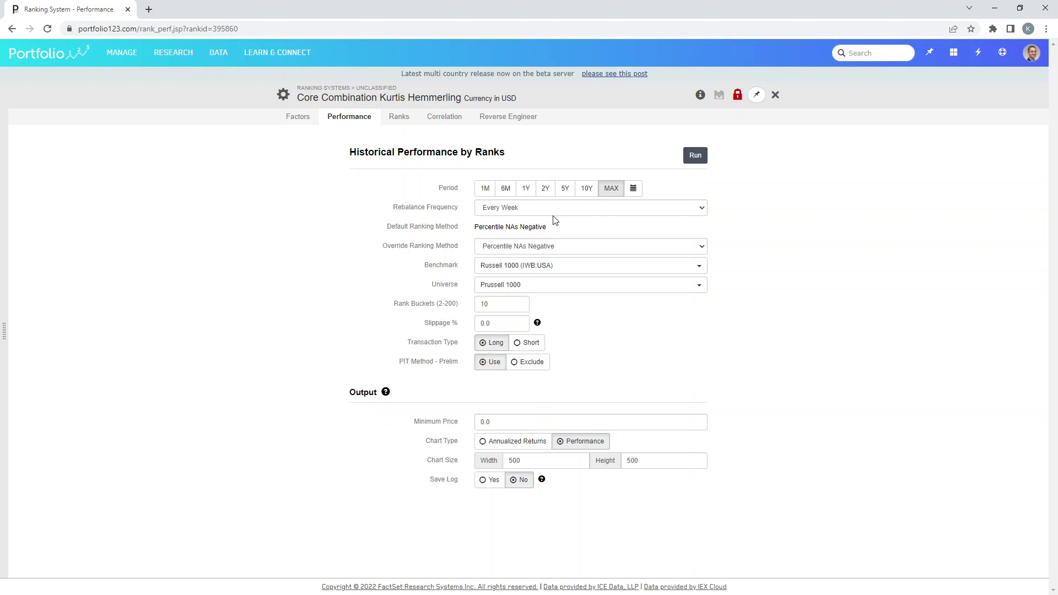
View the factor tree showing Core: Momentum and Core: Value at 50% each
click(301, 117)
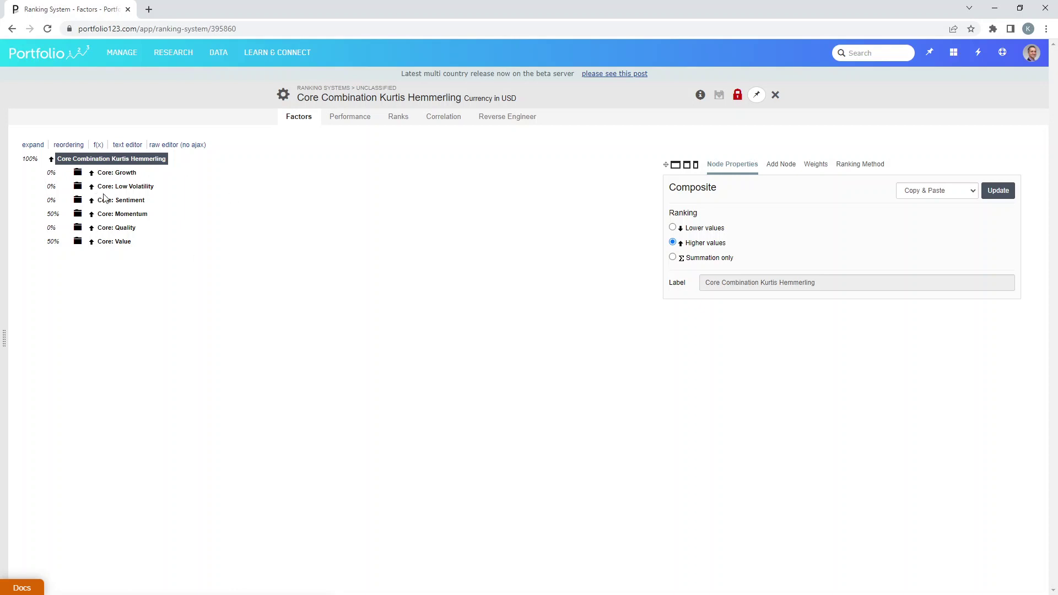
Enter 50 as the Core: Sentiment weight and apply it, dismissing the illegal-weights warning
click(820, 164)
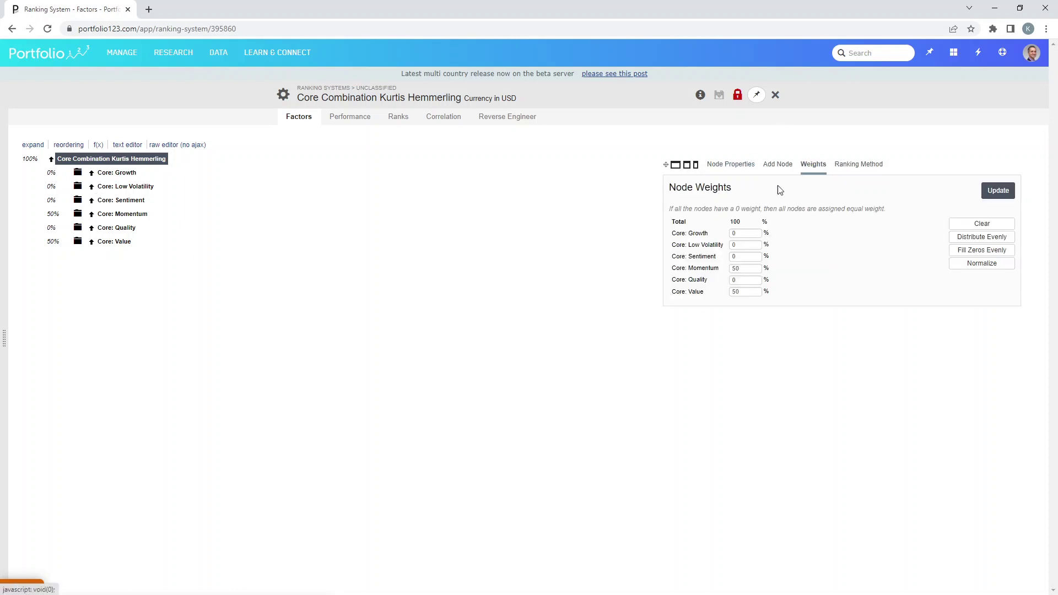
double_click(746, 279)
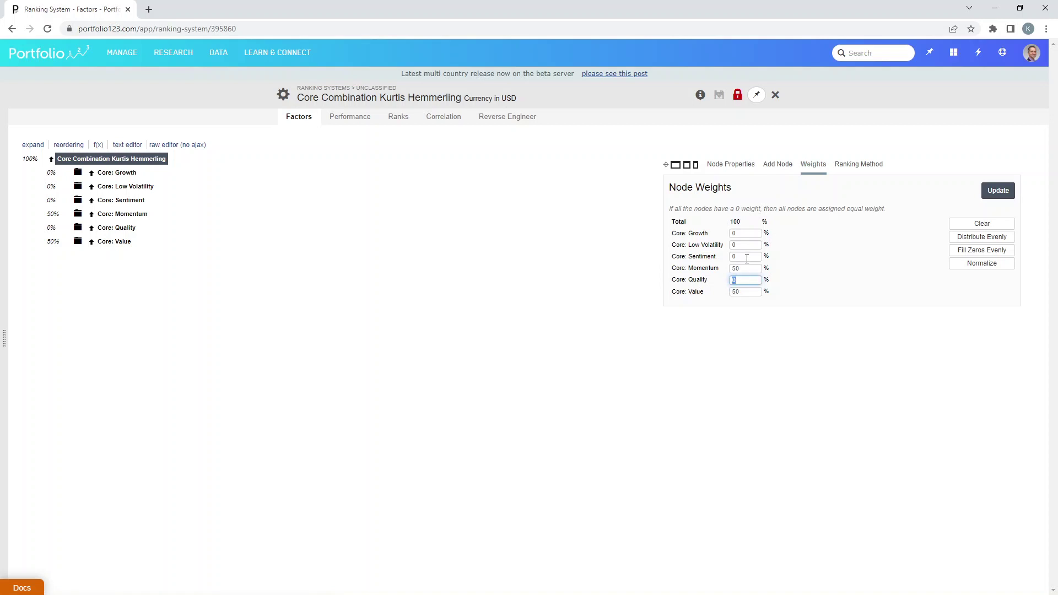
double_click(731, 257)
text(50)
click(1005, 194)
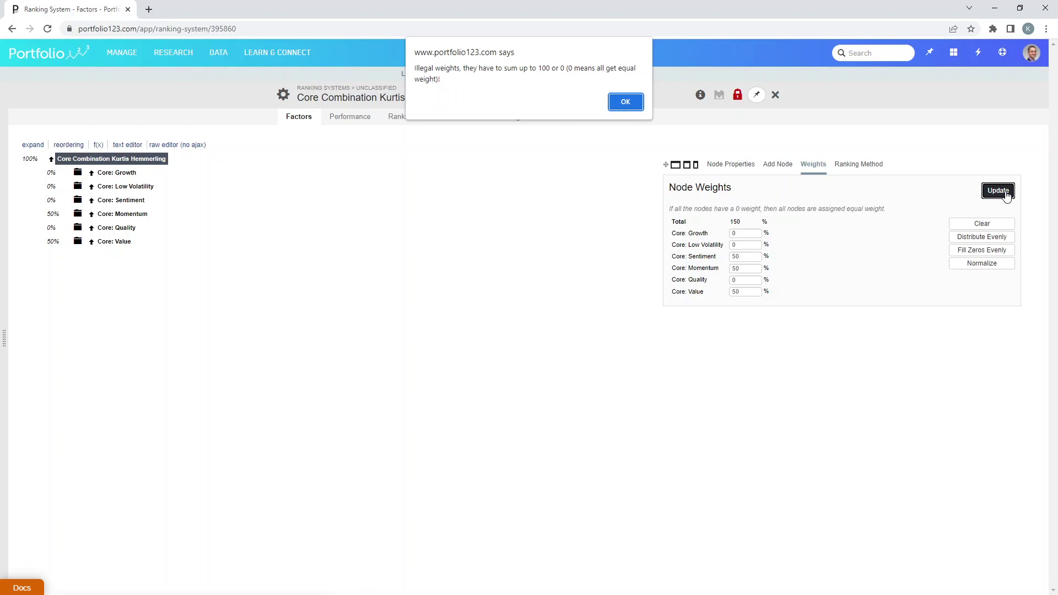
click(621, 104)
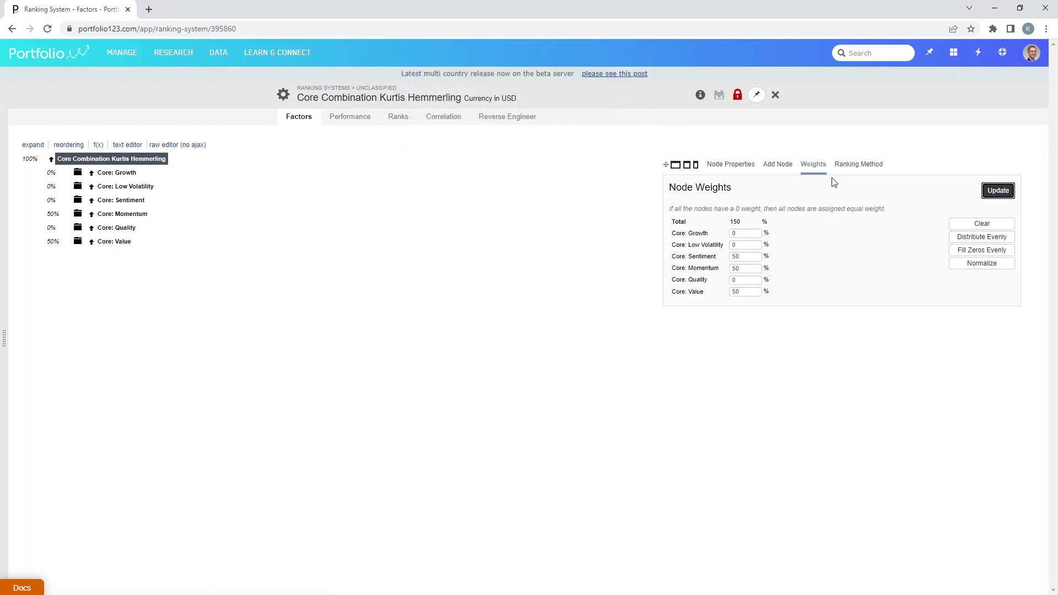
Normalize Sentiment, Momentum and Value to 33.33% each, then save the ranking system
click(979, 267)
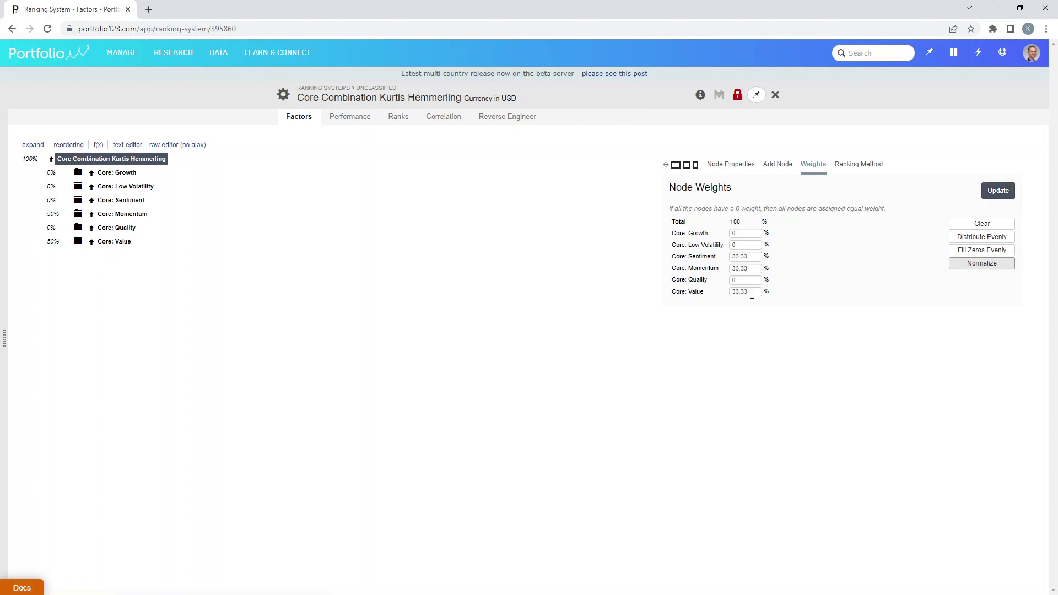
click(1003, 192)
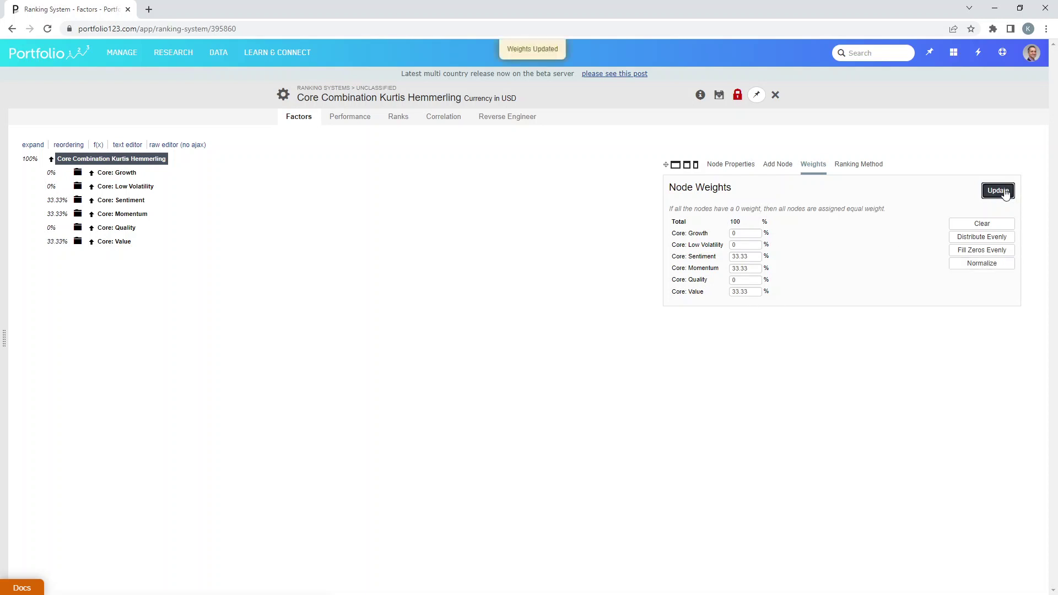
click(719, 95)
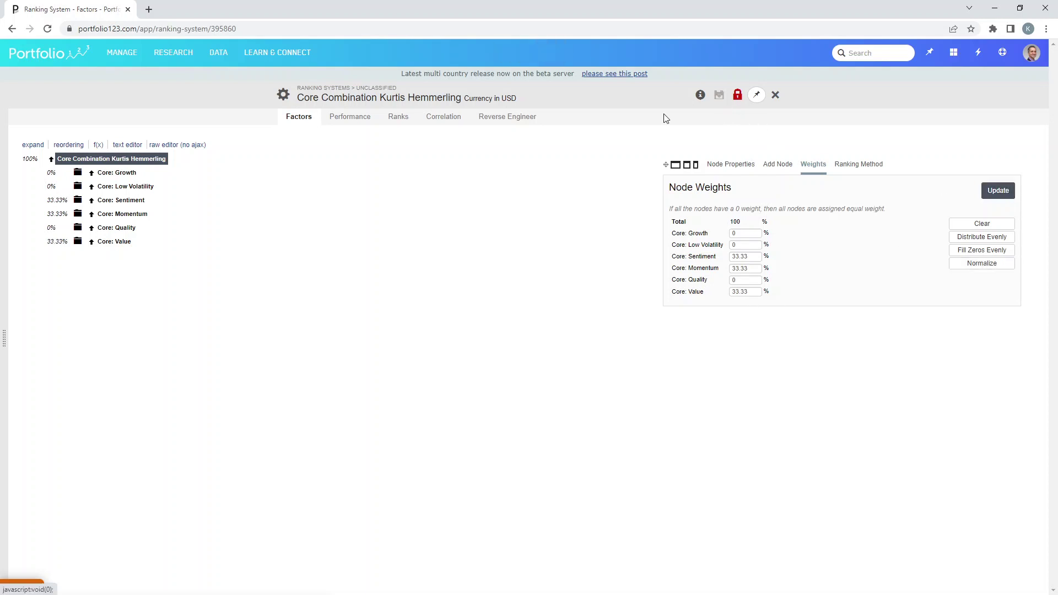
Backtest annualized returns on S&P500 LargeCap vs S&P 500, rebalancing every 4 weeks over 10 years
click(346, 119)
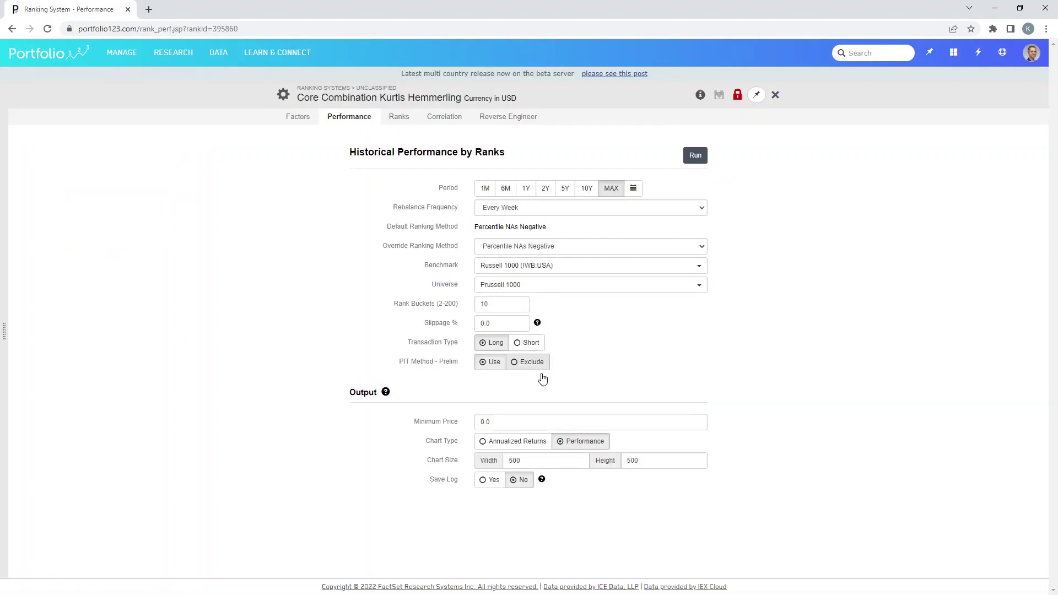
click(484, 444)
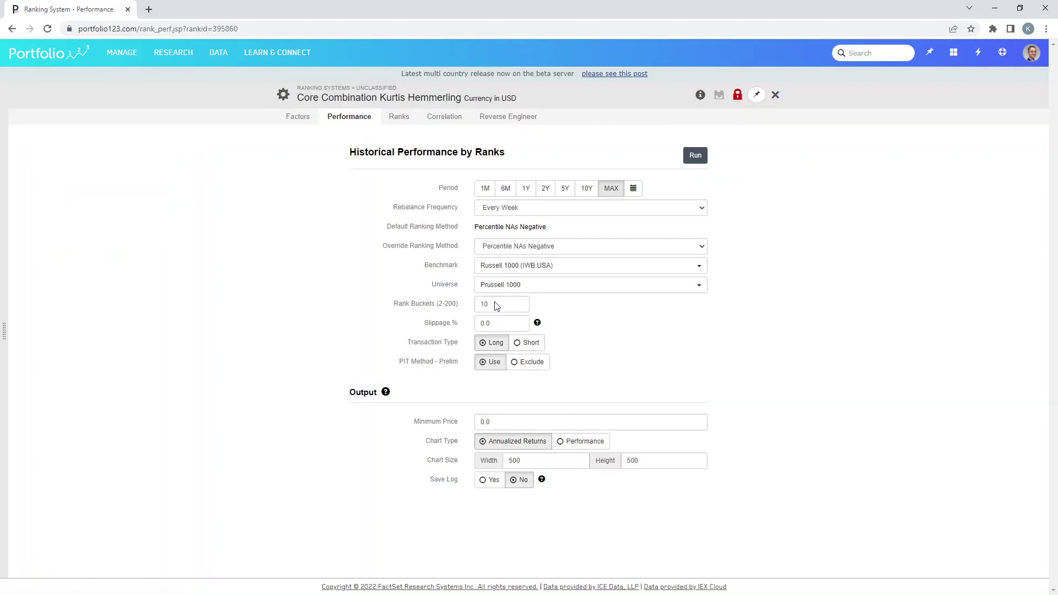
click(530, 269)
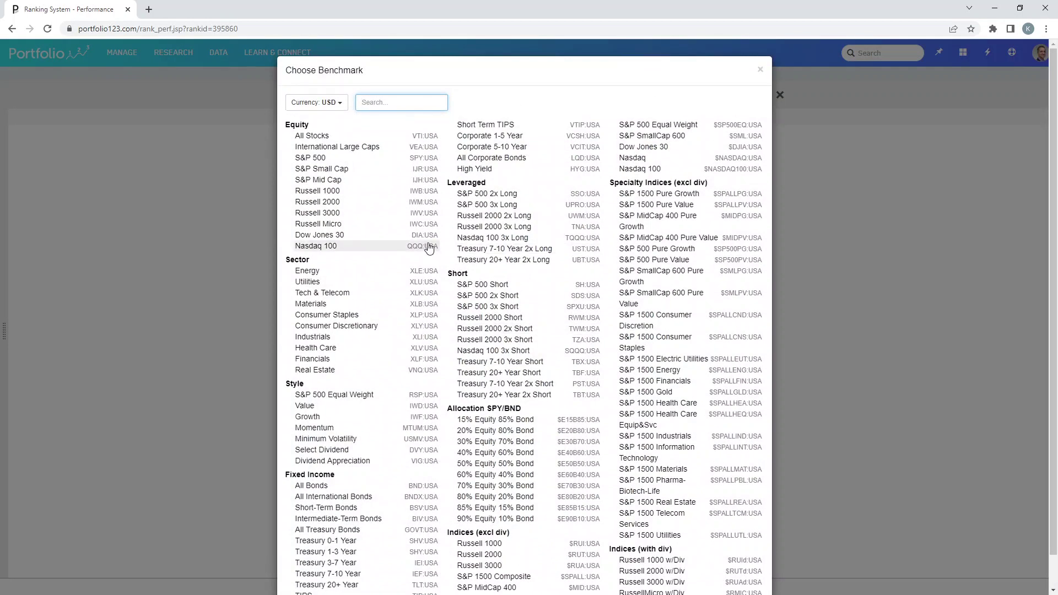
click(343, 159)
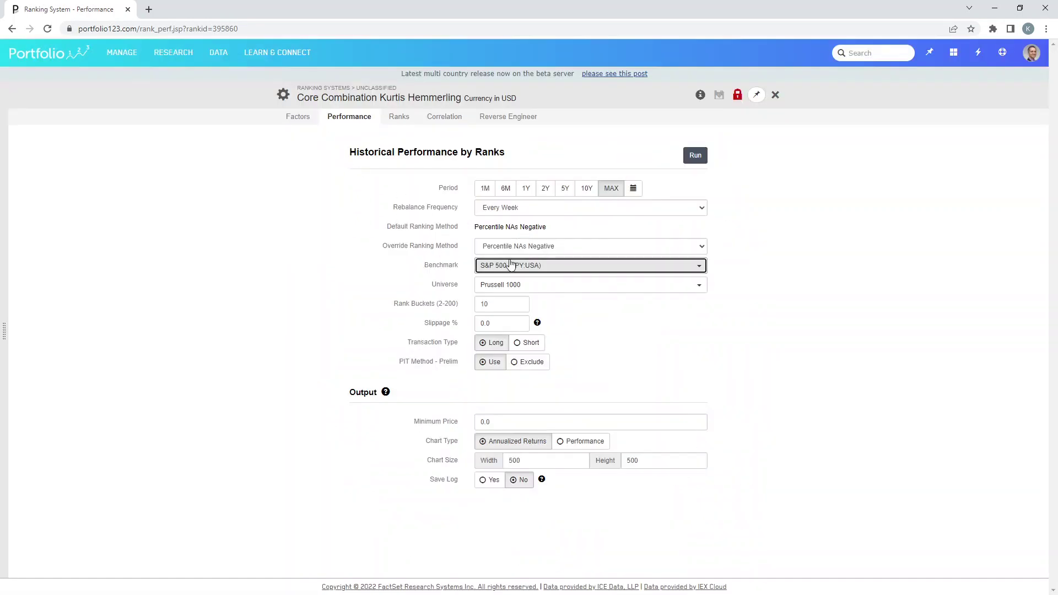
click(524, 285)
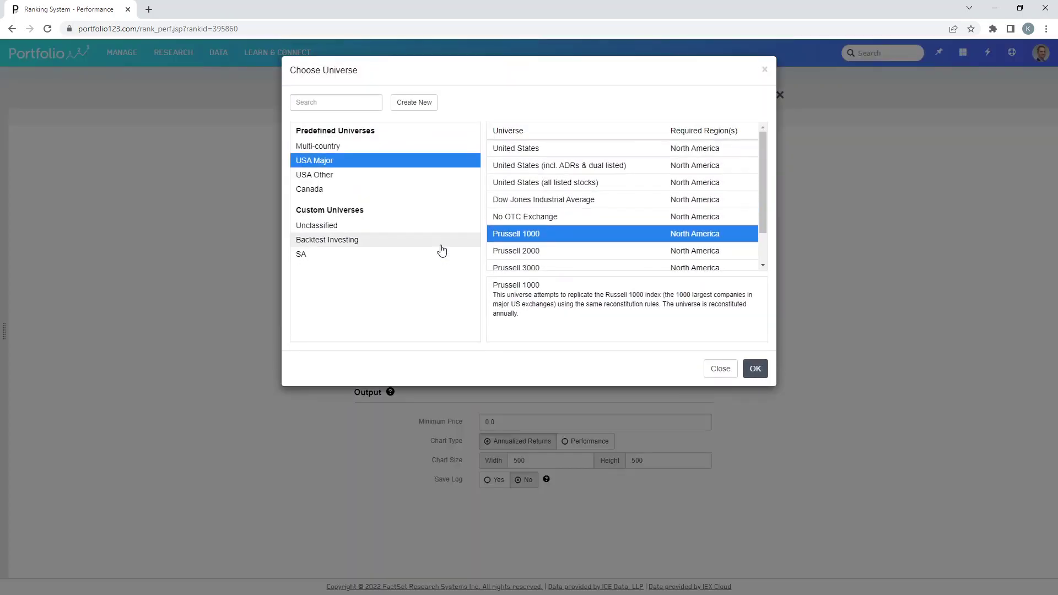
scroll(557, 221, down, 1)
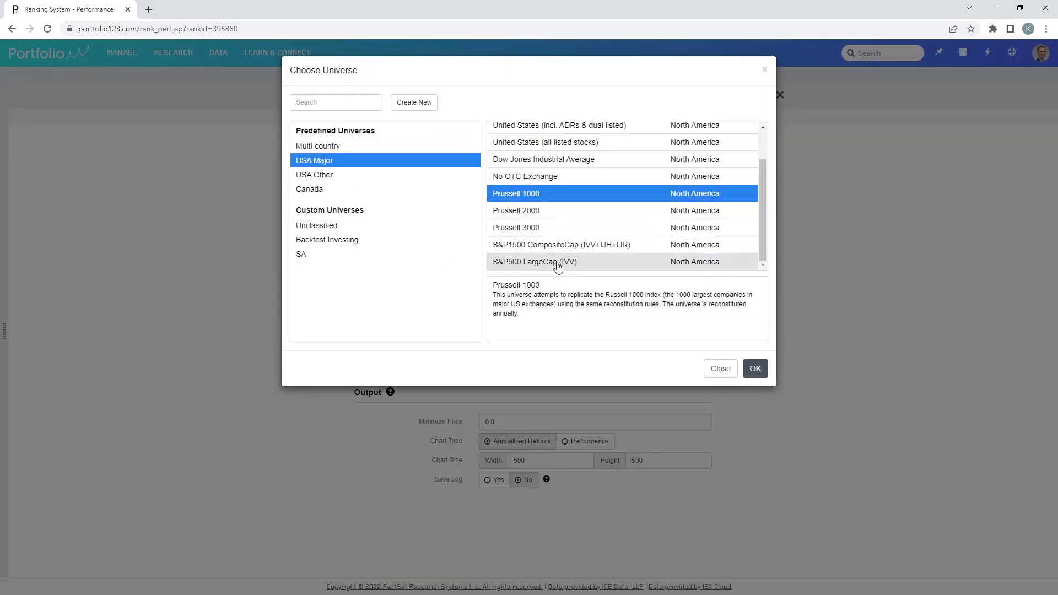
click(557, 262)
click(754, 368)
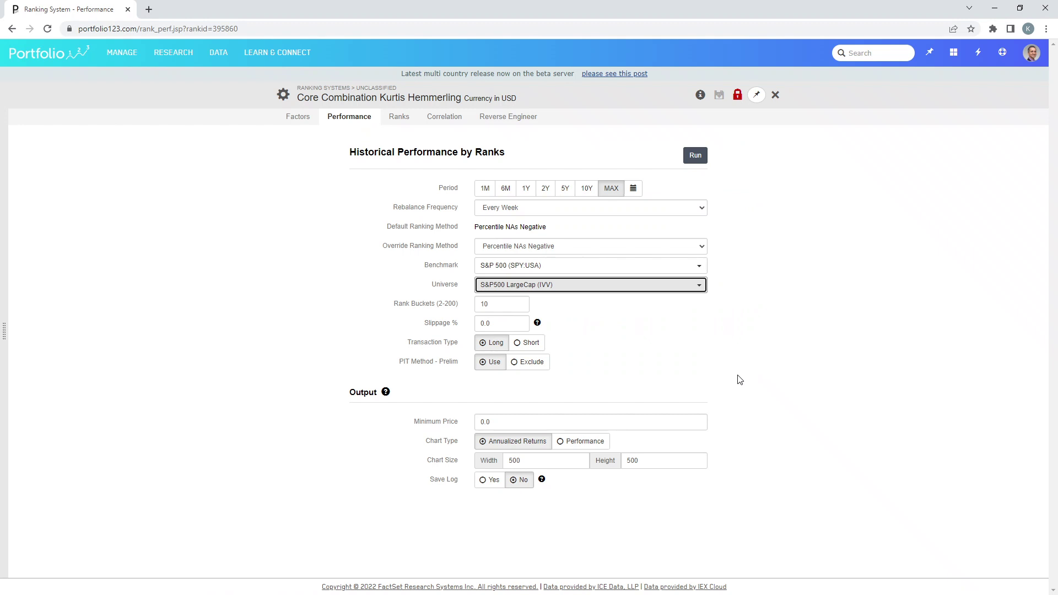
click(612, 208)
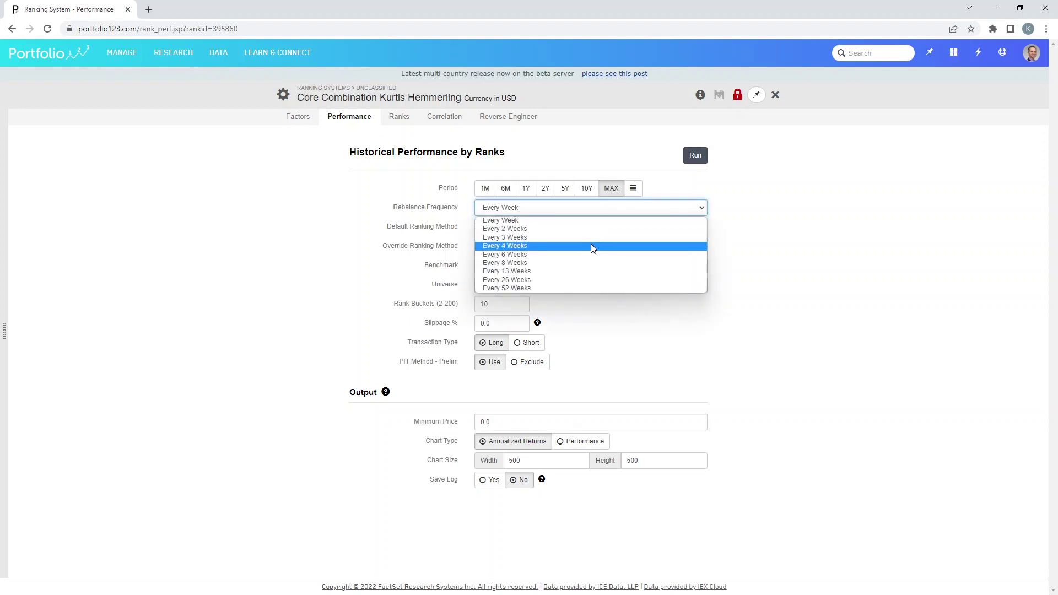
click(593, 246)
click(586, 189)
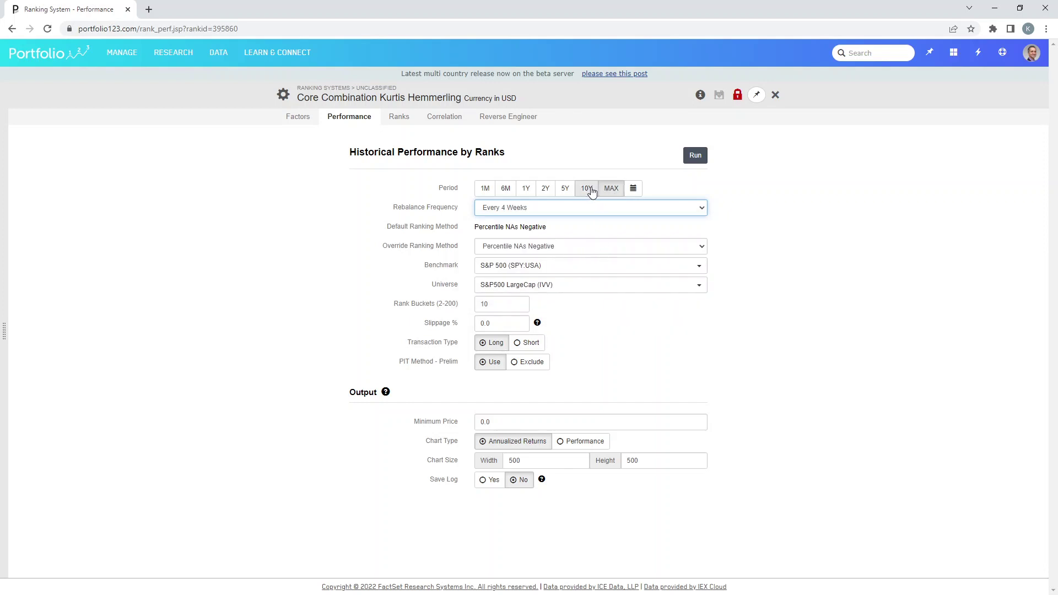
click(695, 156)
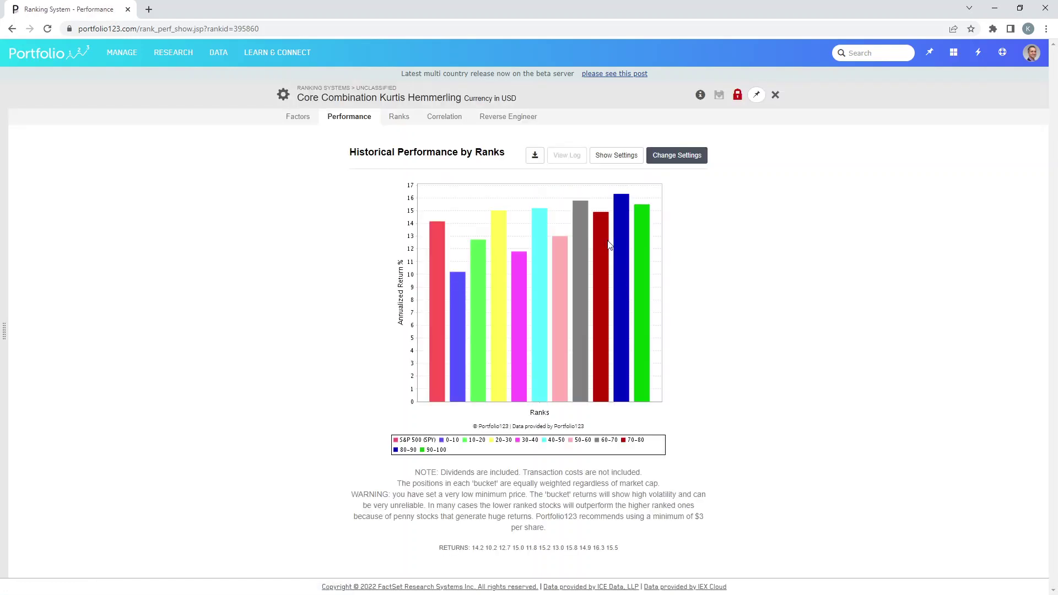
Clear all composite weights, set Core: Sentiment to 100, and update the ranking system
click(293, 116)
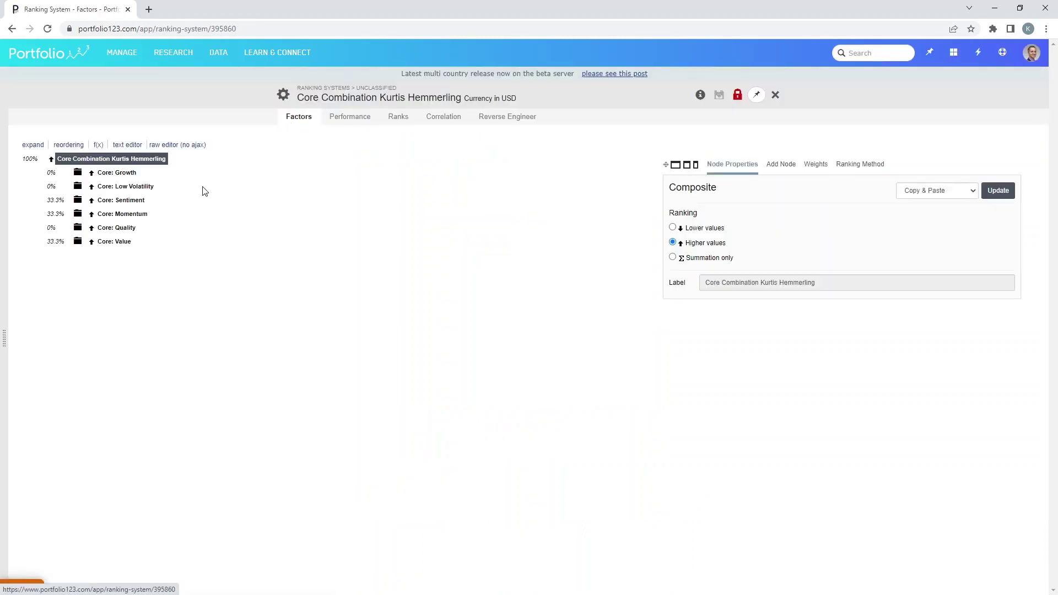
click(813, 166)
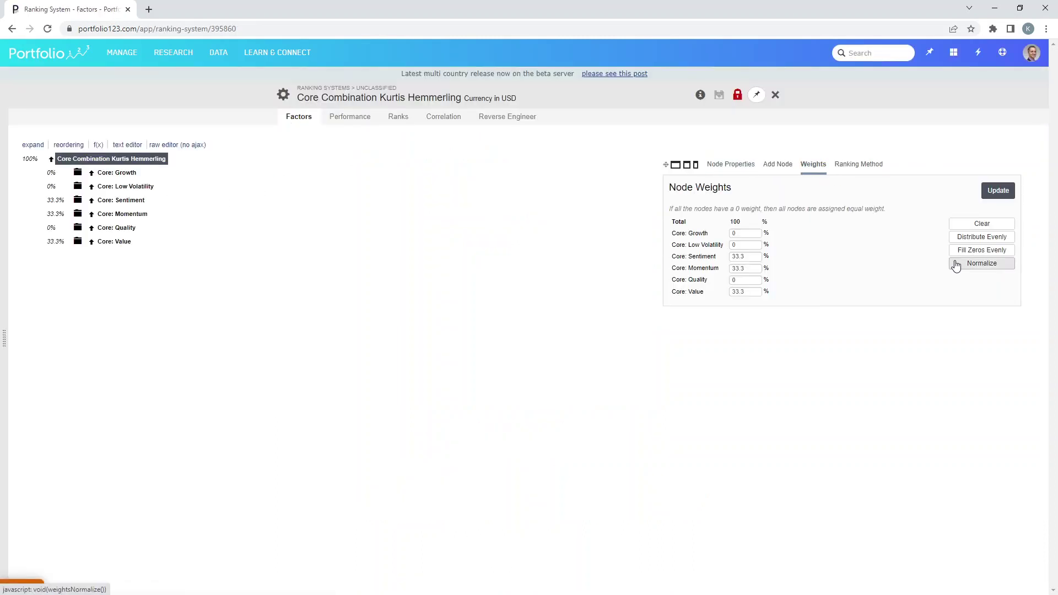
click(982, 224)
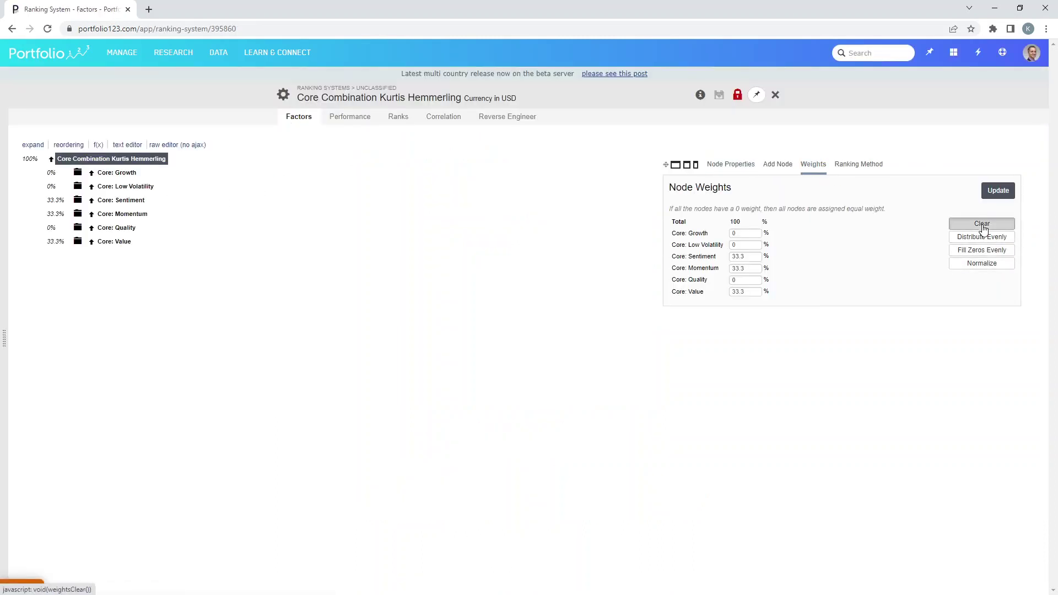
click(744, 256)
text(100)
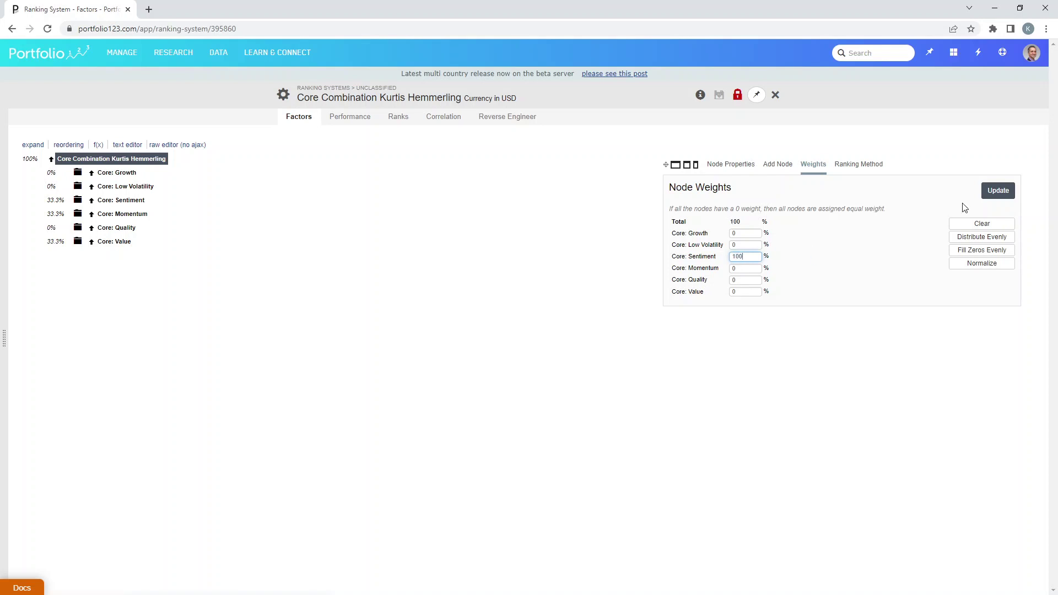
click(998, 191)
click(366, 119)
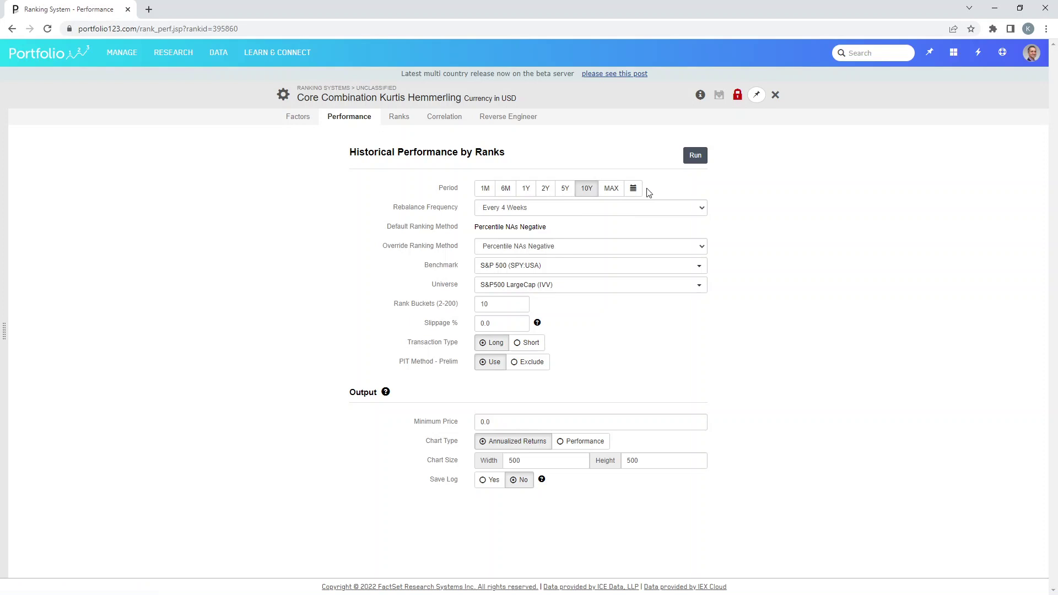
Rerun the 10-year Sentiment-only backtest with weekly rebalancing
click(645, 209)
click(574, 220)
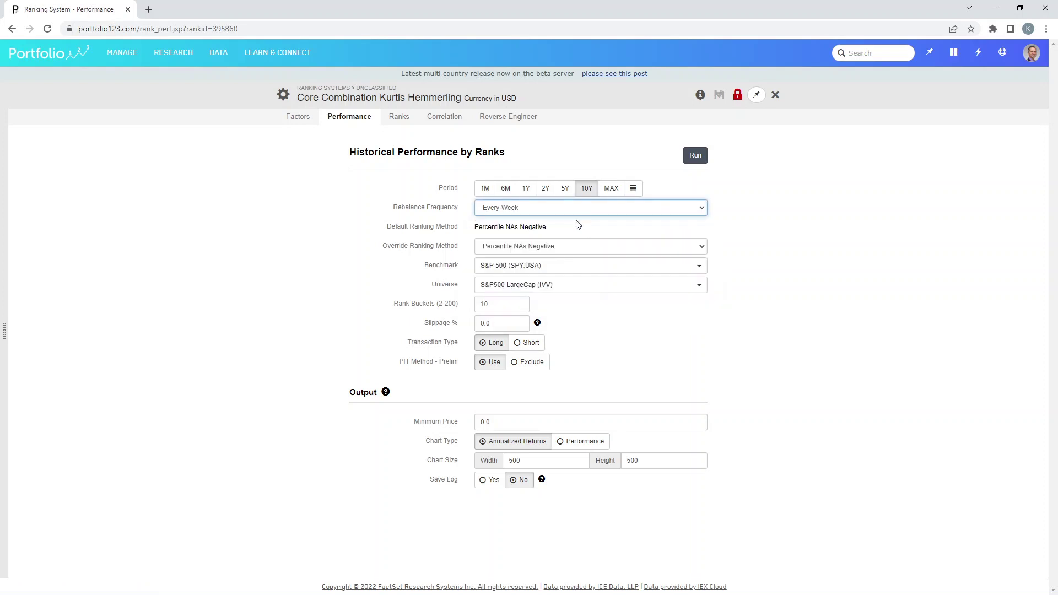
click(694, 155)
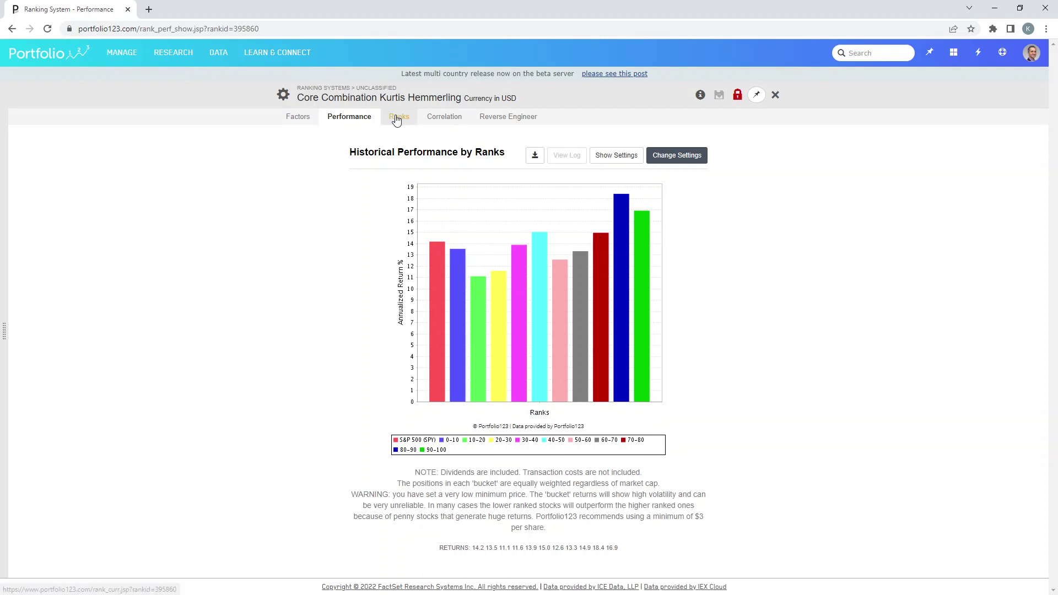
Rerun the backtest over the MAX period, then return to the factor tree
click(352, 118)
click(611, 188)
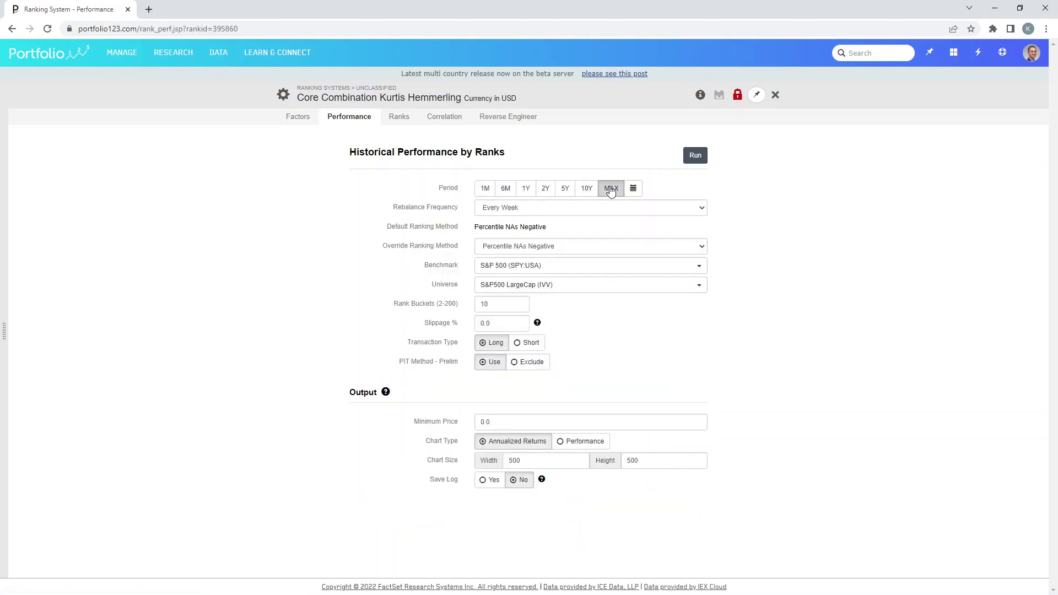
click(695, 156)
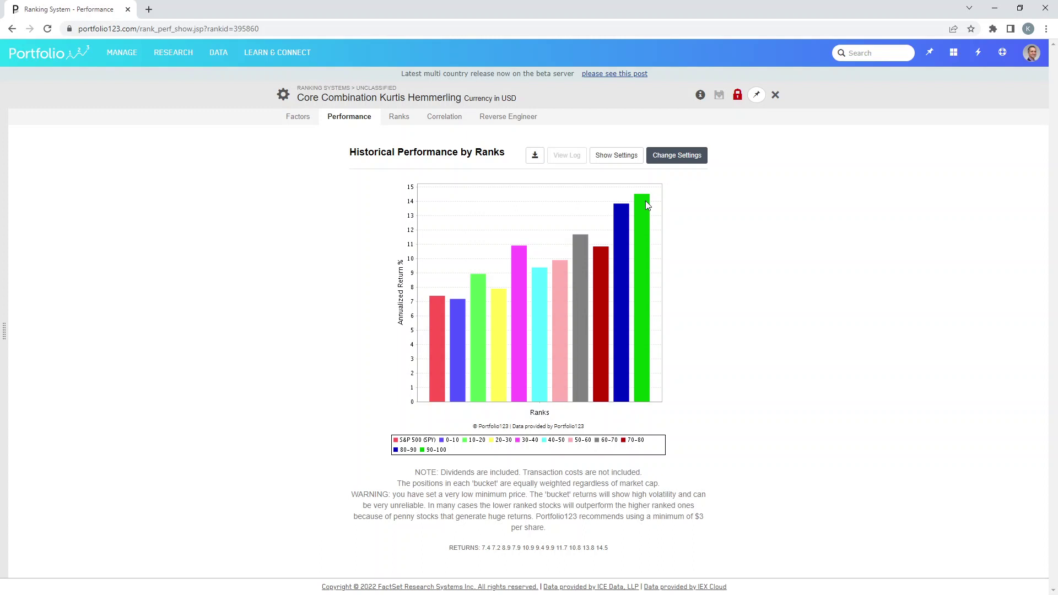
click(296, 118)
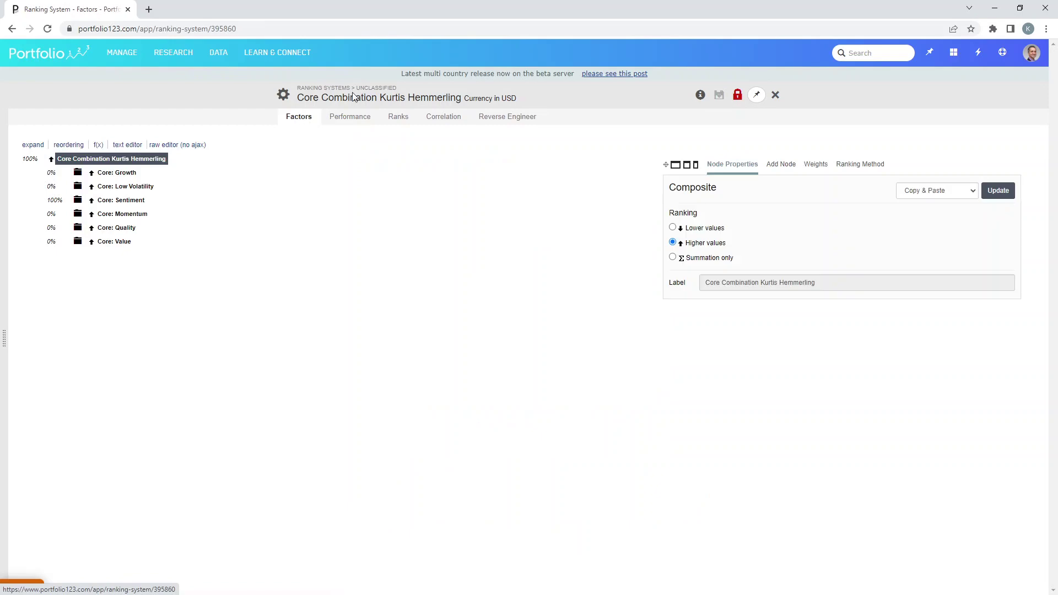
Open All-Stars: ONeil from P123 Ranking Systems, expand its factors, and show its Performance settings
click(331, 88)
click(58, 90)
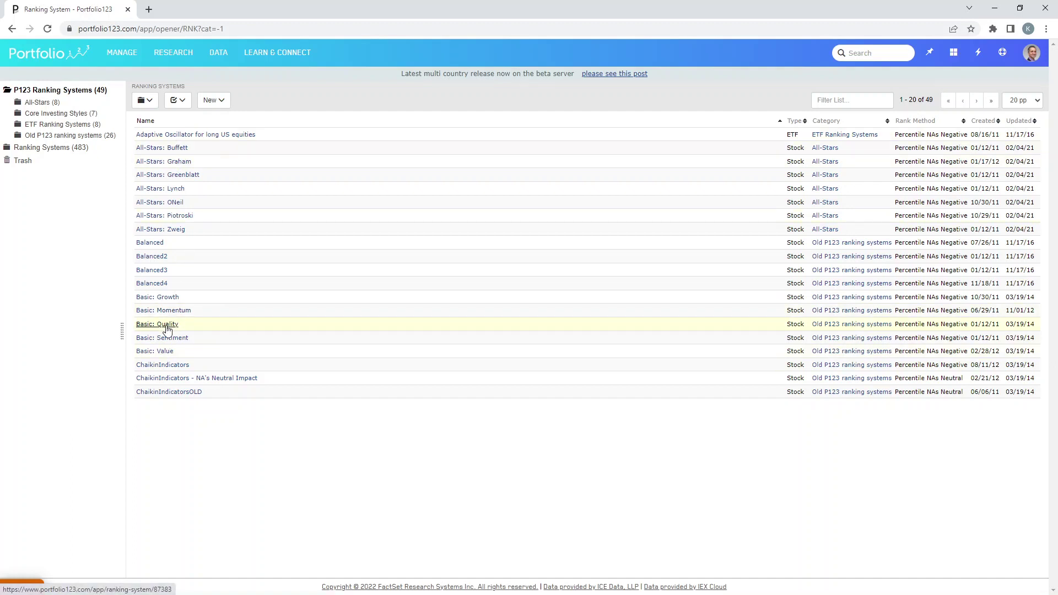
click(173, 202)
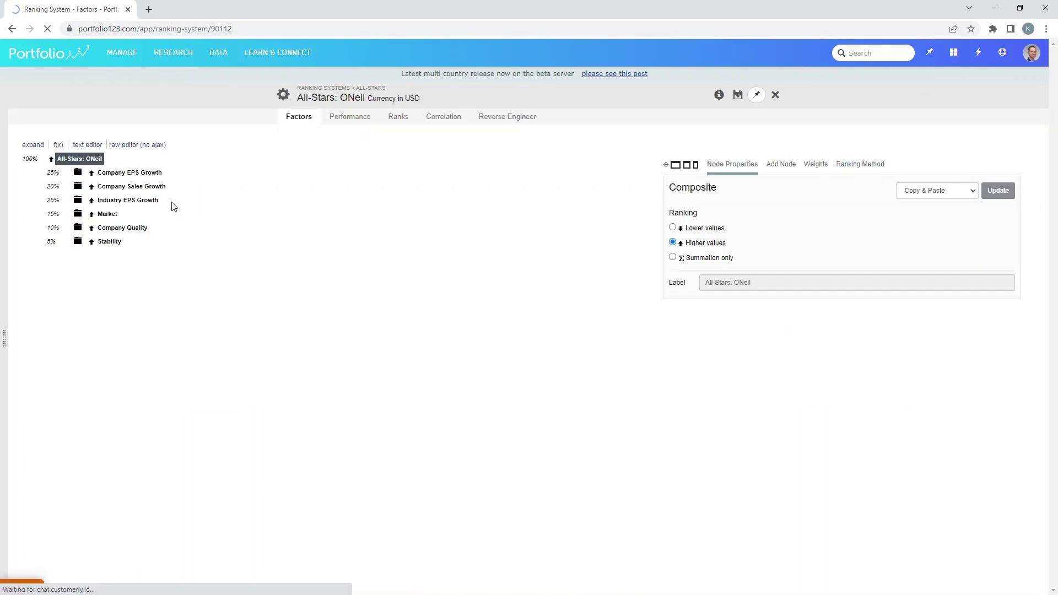
click(37, 147)
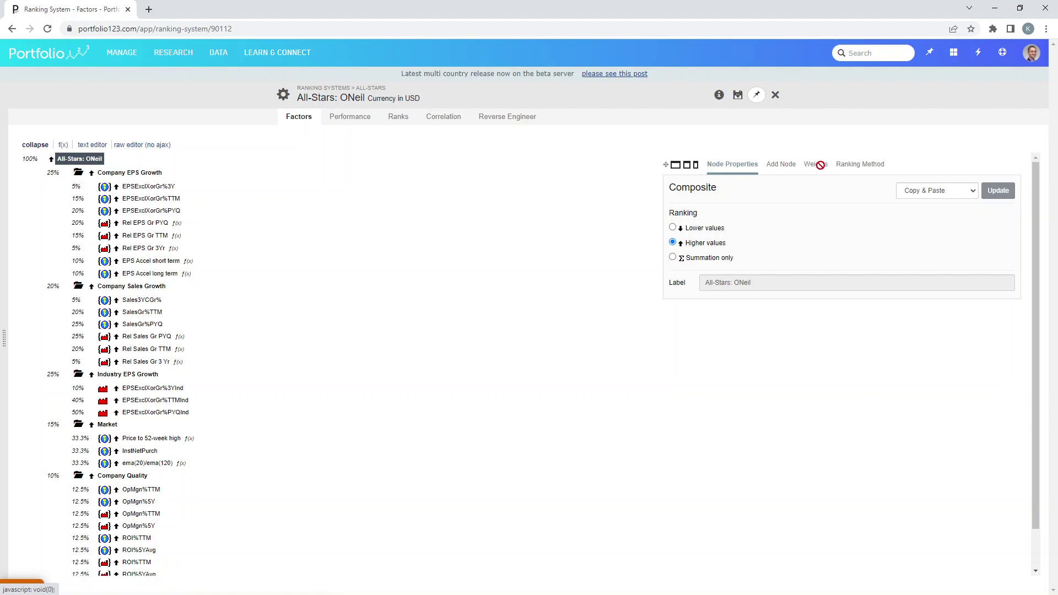
click(359, 115)
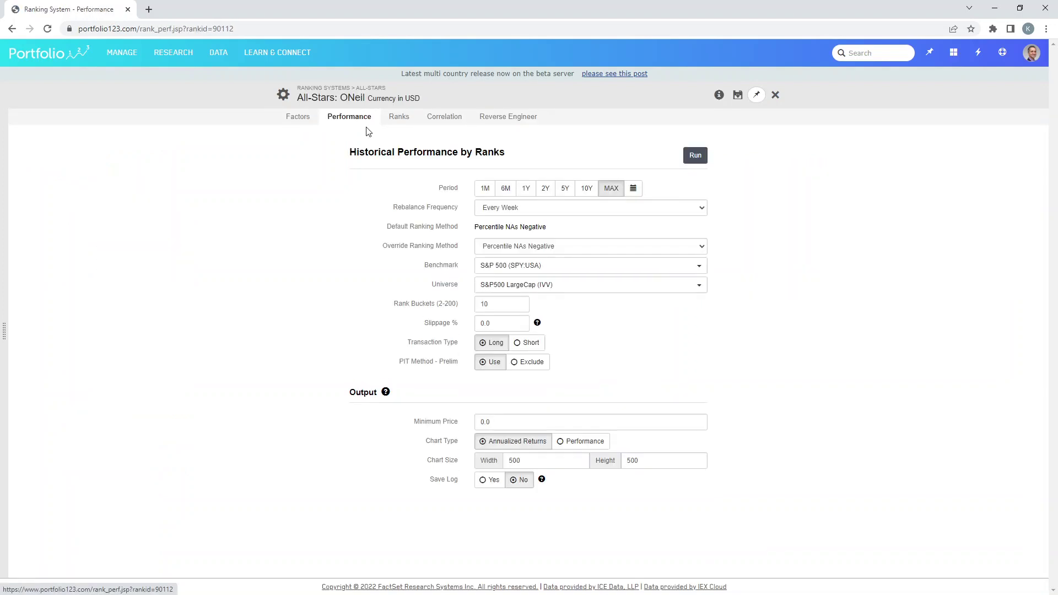